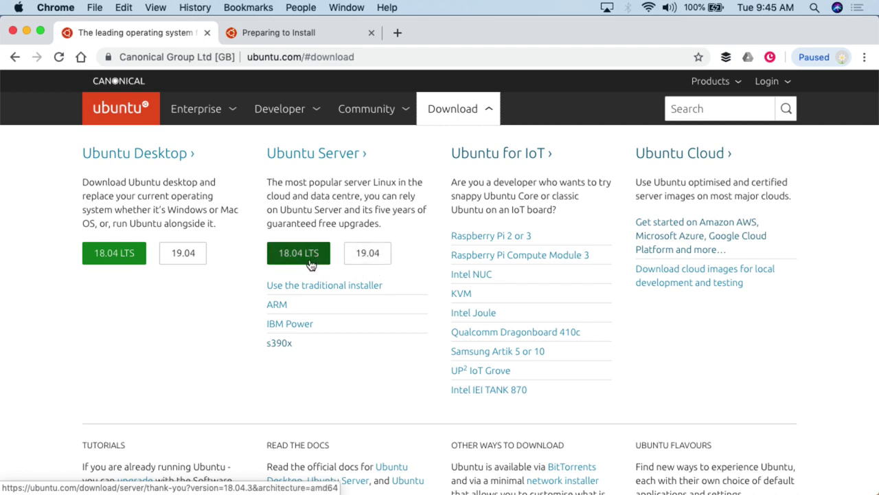
# - Start the Ubuntu Server 18.04 LTS download and cancel it
pyautogui.click(311, 265)
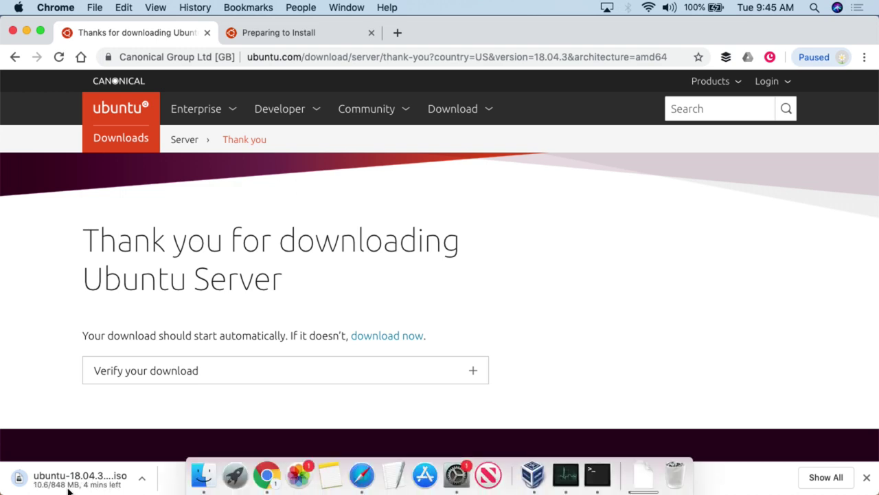
pyautogui.click(142, 480)
pyautogui.click(175, 479)
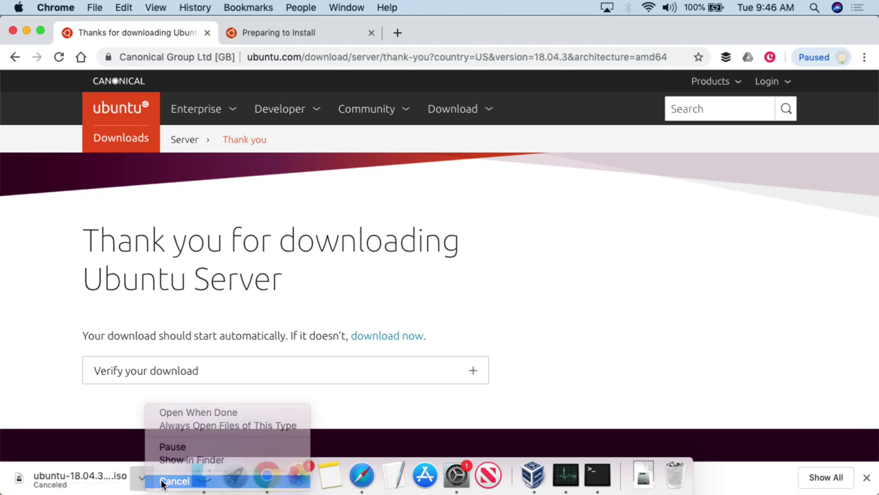
# - Switch to VirtualBox and begin a new virtual machine named Ubuntu Install Demo
pyautogui.click(27, 32)
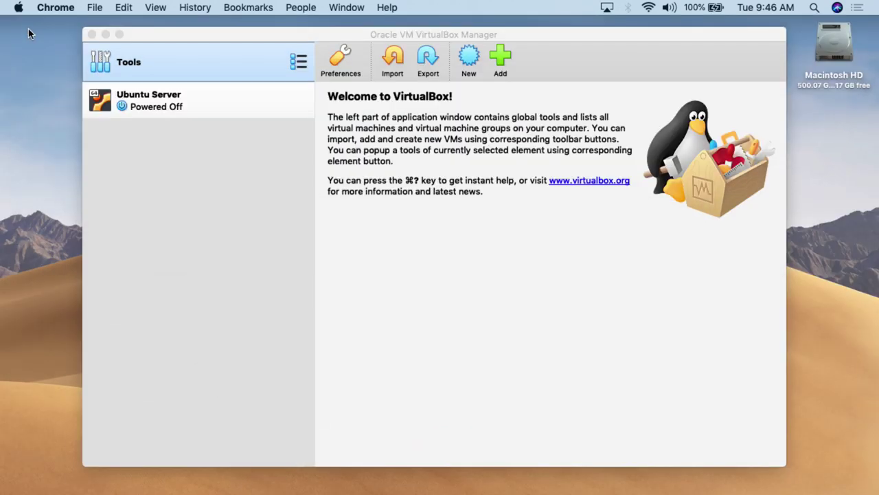
pyautogui.click(251, 31)
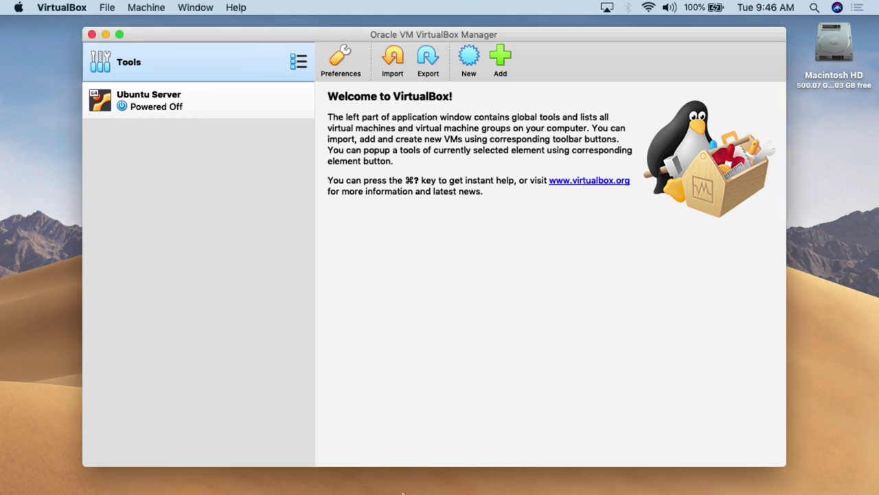
pyautogui.moveTo(402, 493)
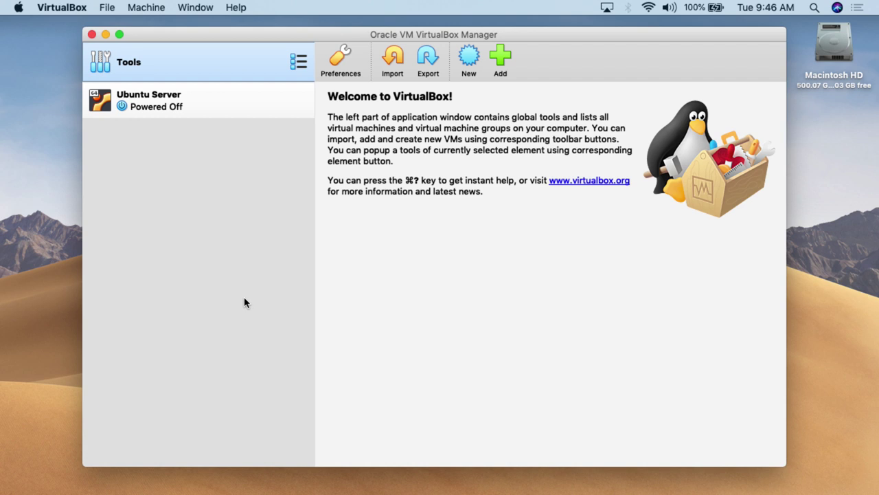
pyautogui.click(467, 59)
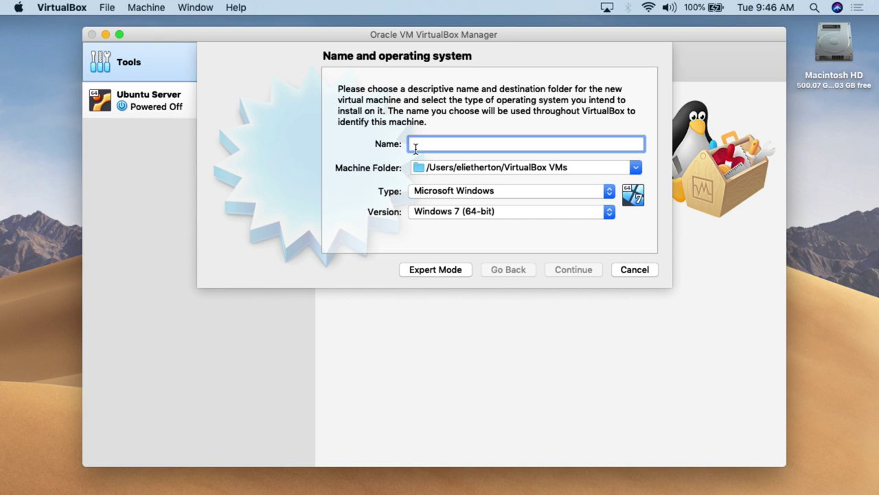
pyautogui.write('Ubun')
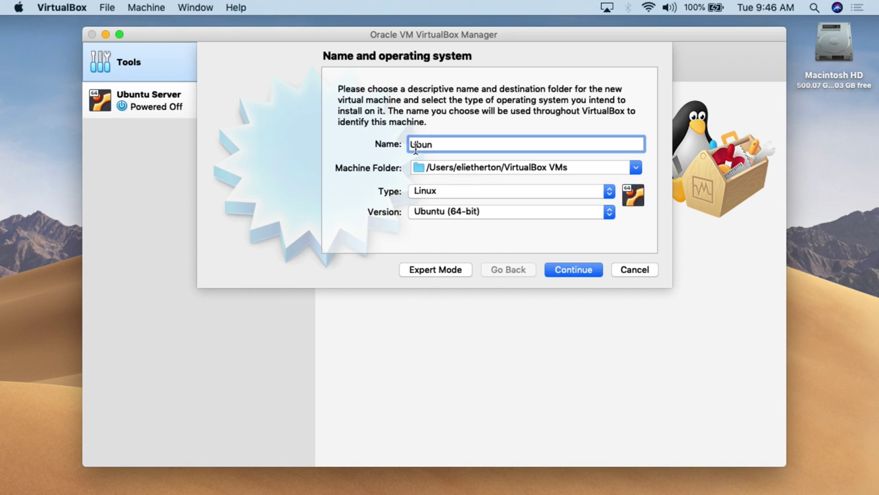
pyautogui.write('tu Install Demo')
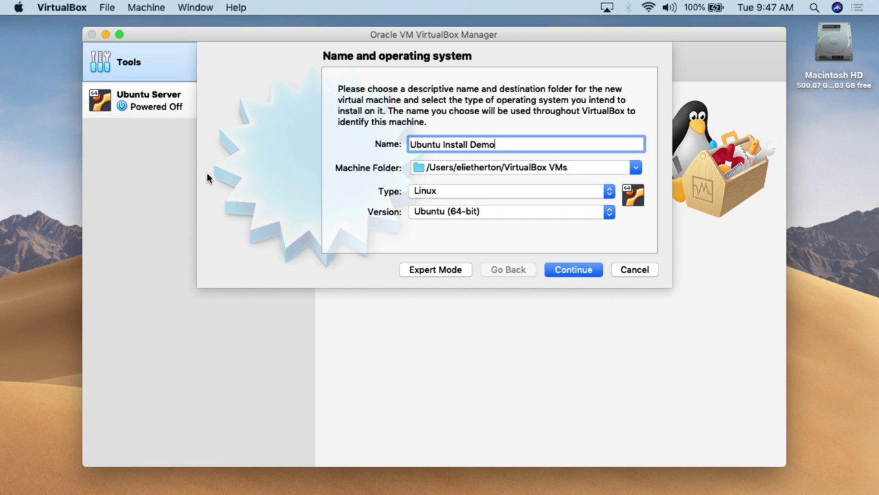
# - Set the new machine's operating system type to Linux and its version to Ubuntu (64-bit)
pyautogui.click(420, 196)
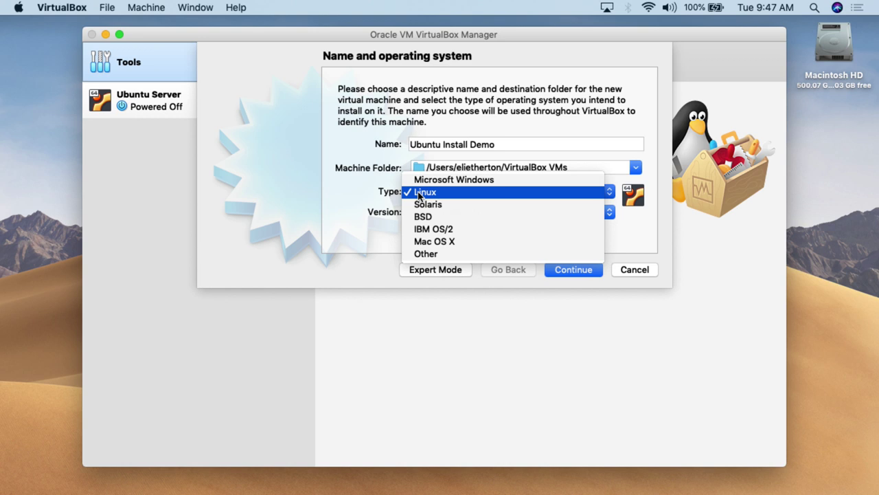
pyautogui.click(419, 194)
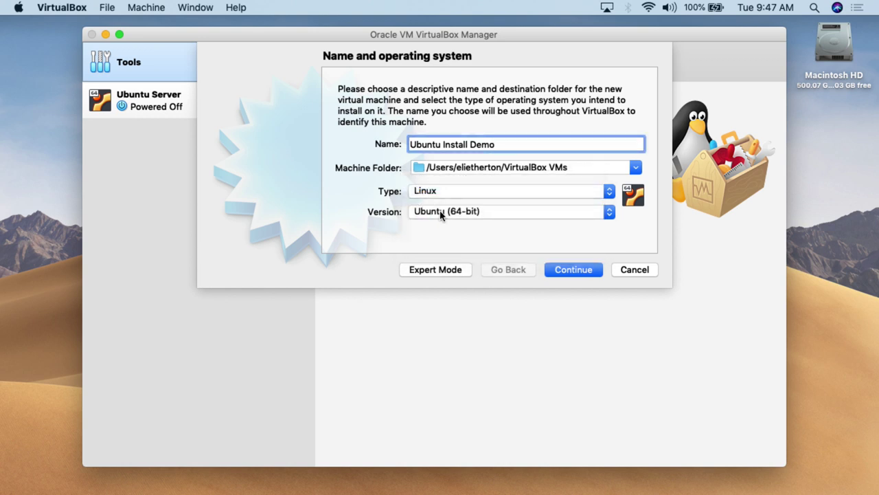
pyautogui.click(442, 212)
pyautogui.click(434, 321)
pyautogui.click(553, 269)
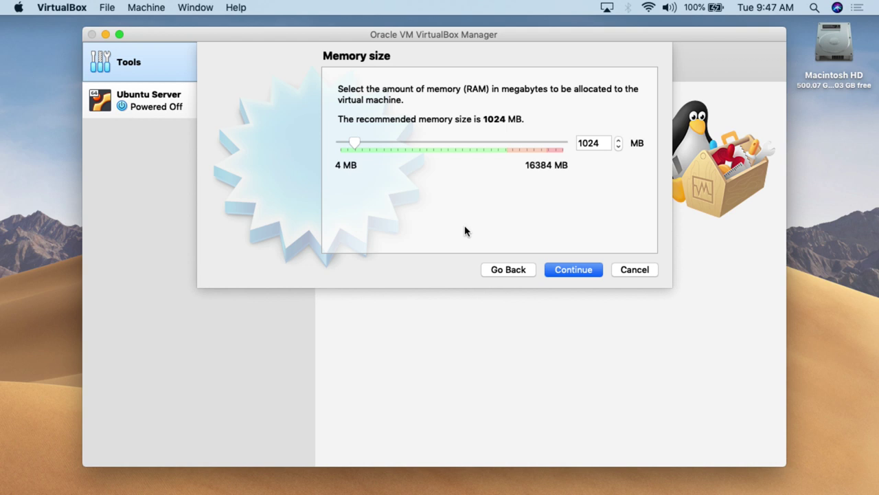
# - Allocate 1024 MB of memory and create a dynamically allocated 10.00 GB VDI hard disk for the machine
pyautogui.doubleClick(592, 141)
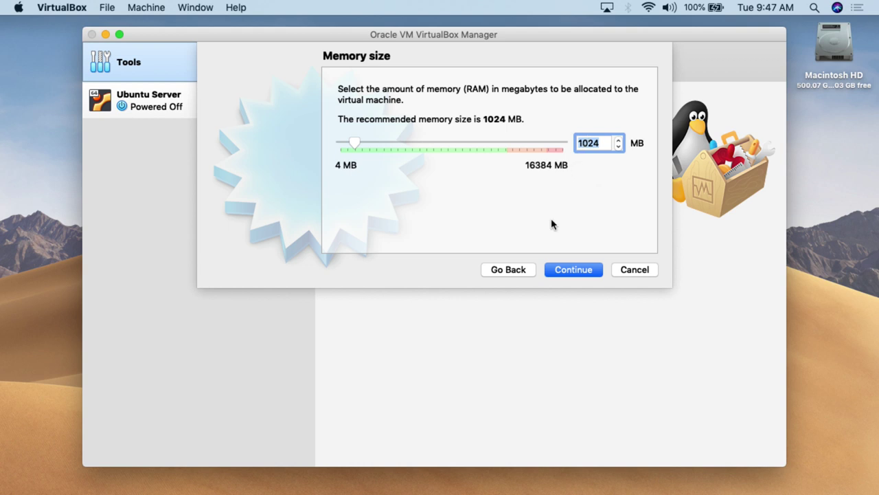
pyautogui.click(567, 270)
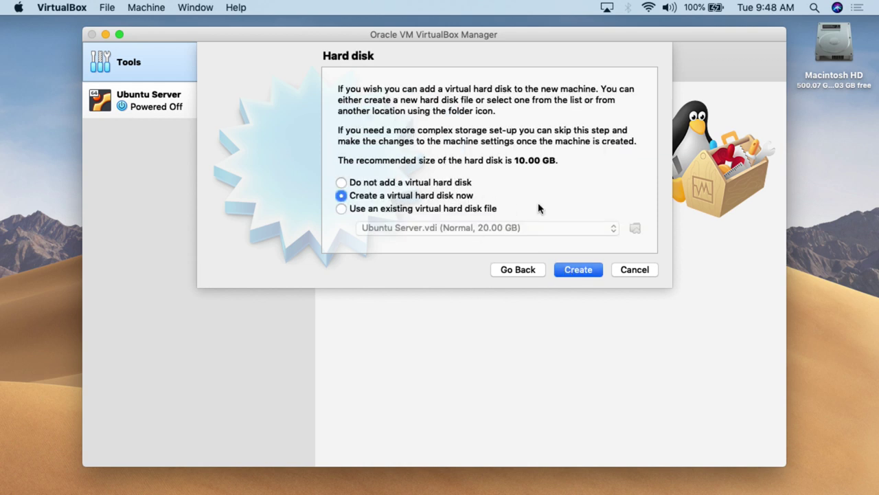
pyautogui.click(568, 271)
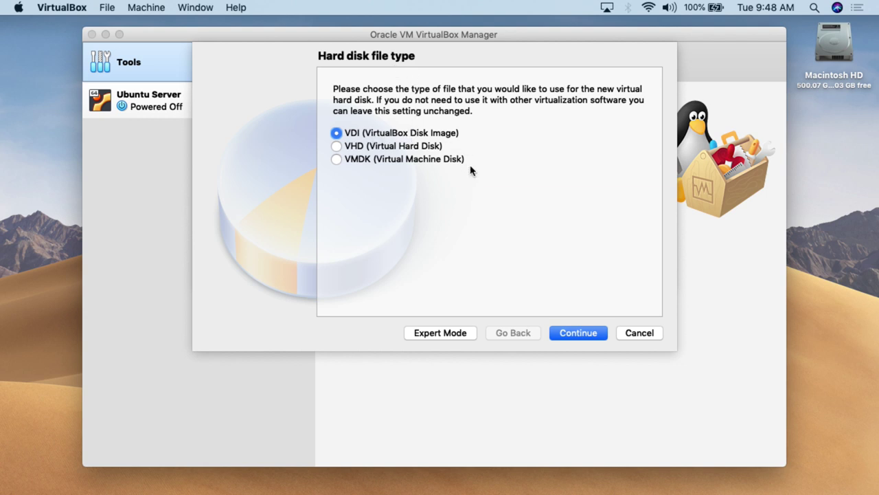
pyautogui.click(567, 334)
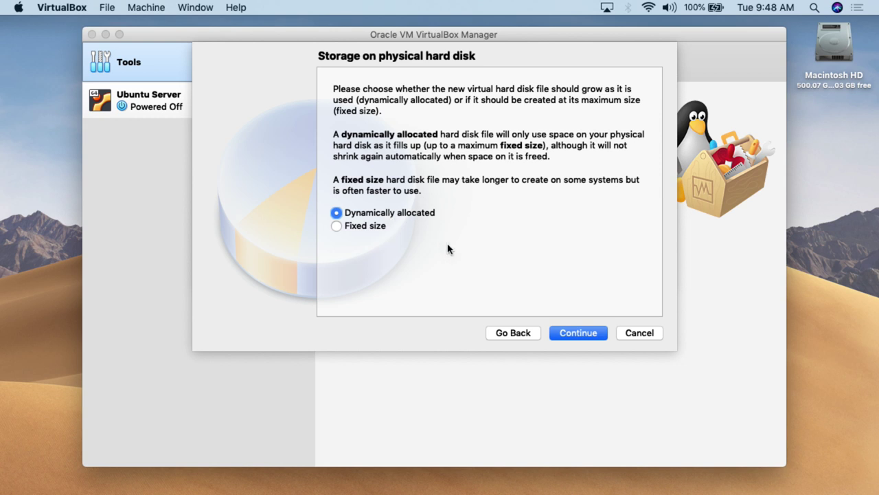
pyautogui.click(568, 332)
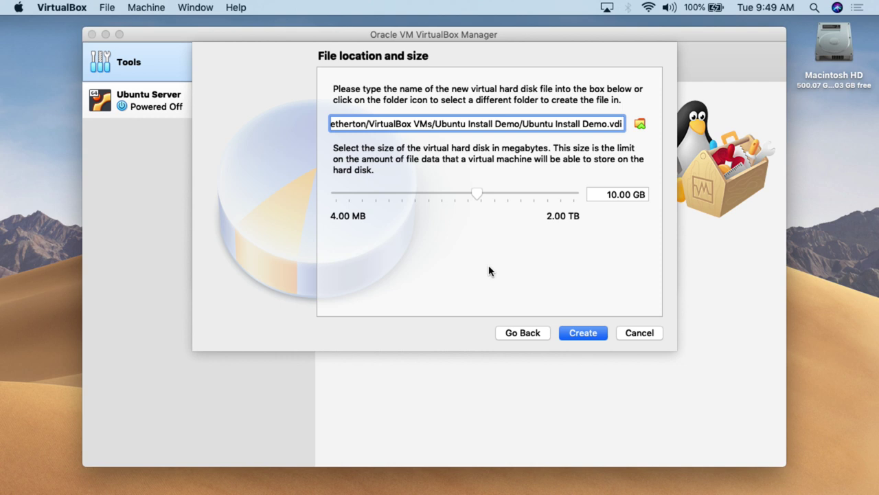
pyautogui.click(573, 334)
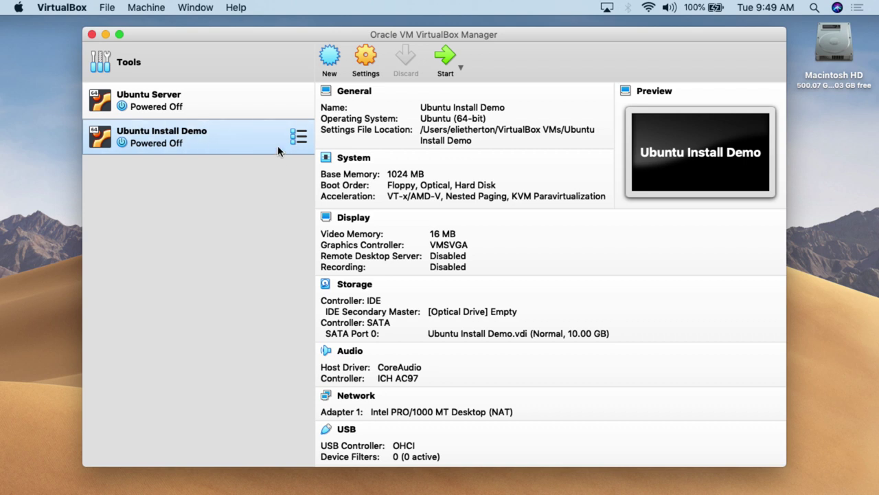
# - Compare the details of the Ubuntu Server and Ubuntu Install Demo virtual machines
pyautogui.click(205, 110)
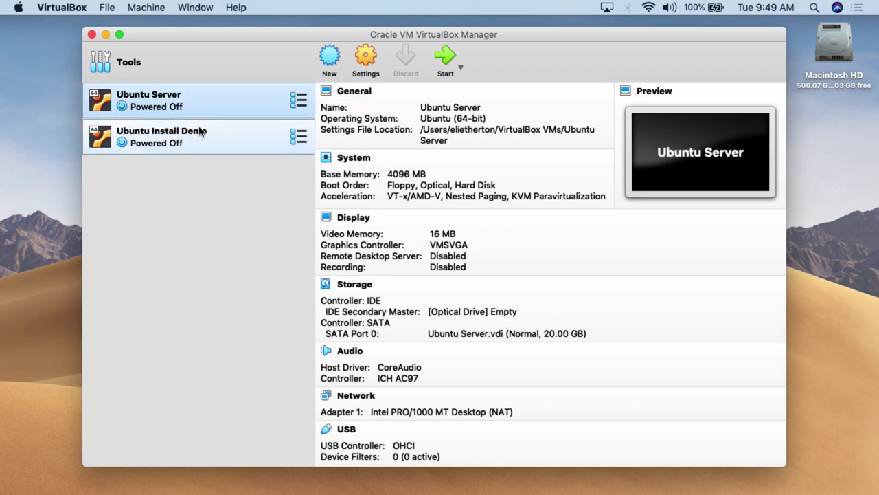
pyautogui.click(197, 134)
pyautogui.click(199, 113)
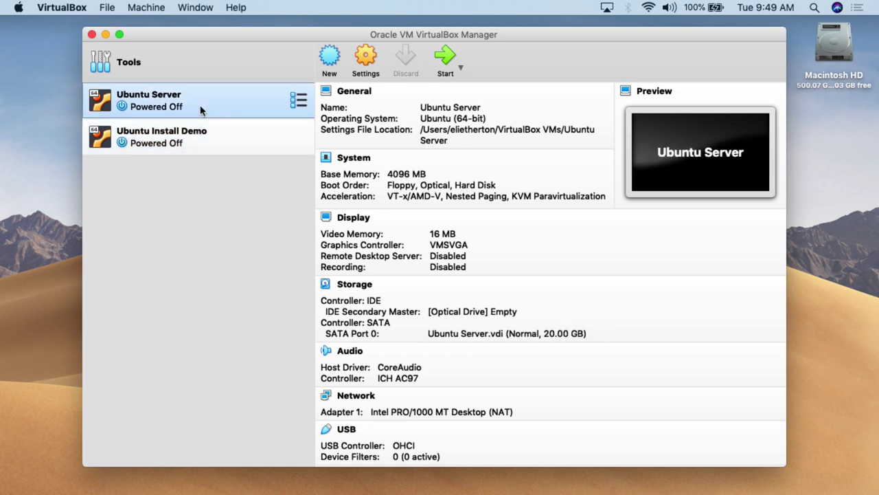
pyautogui.click(202, 130)
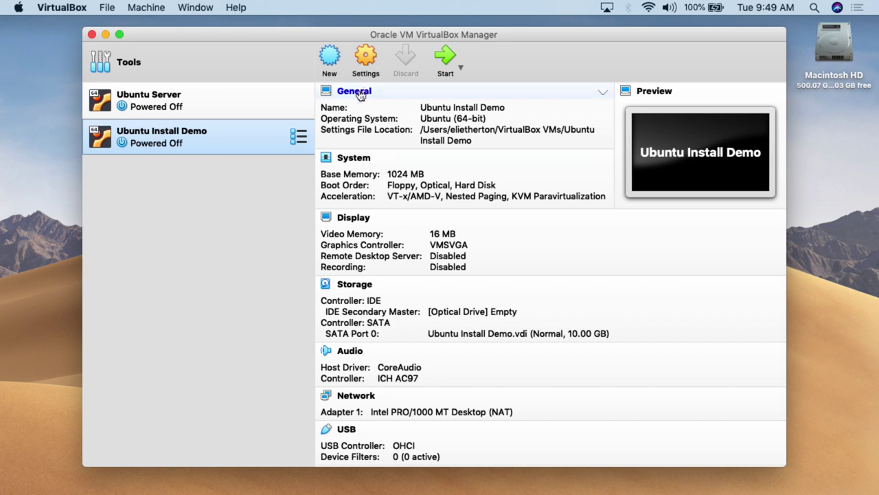
# - Open the Ubuntu Install Demo settings and keep network Adapter 1 attached to NAT
pyautogui.click(366, 66)
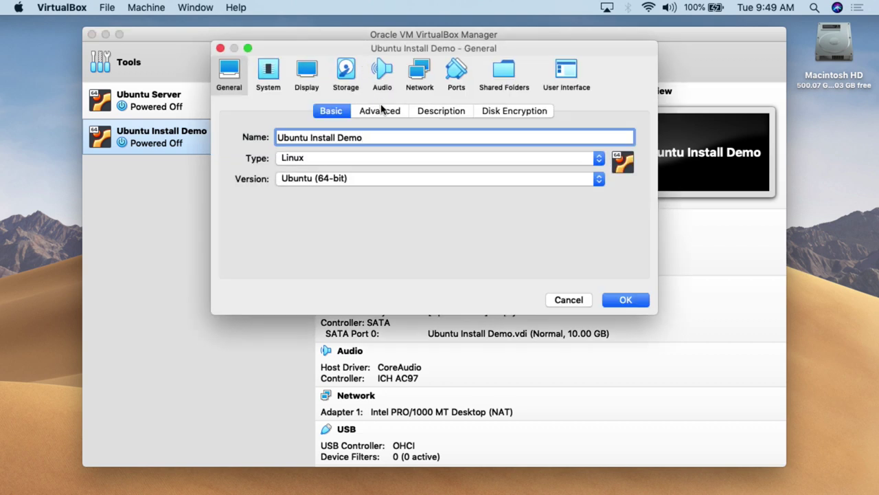
pyautogui.click(417, 81)
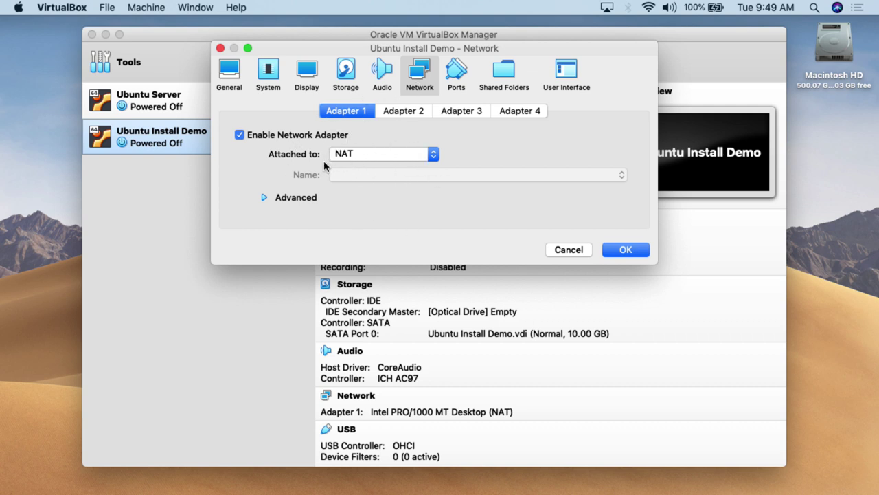
pyautogui.click(363, 158)
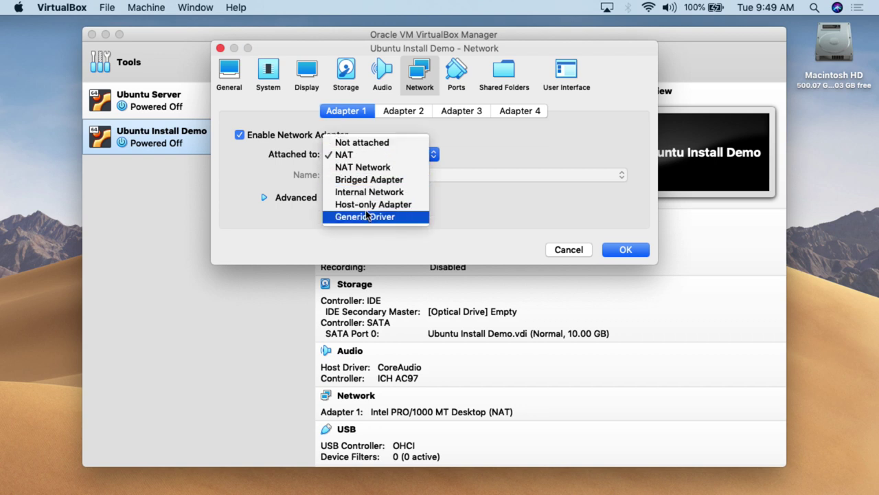
pyautogui.click(369, 158)
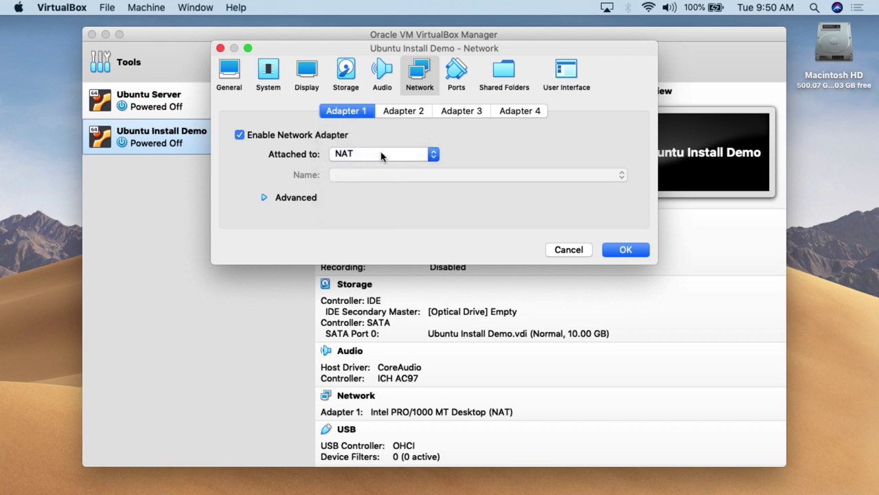
pyautogui.click(381, 155)
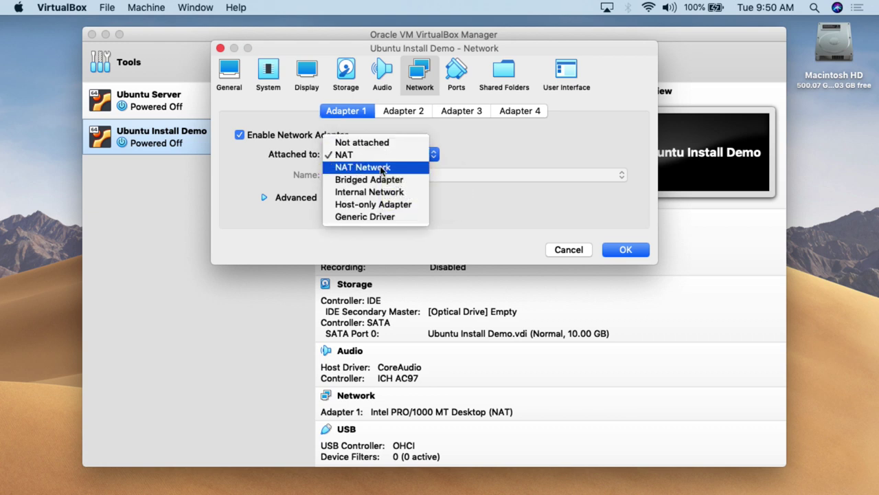
pyautogui.click(385, 157)
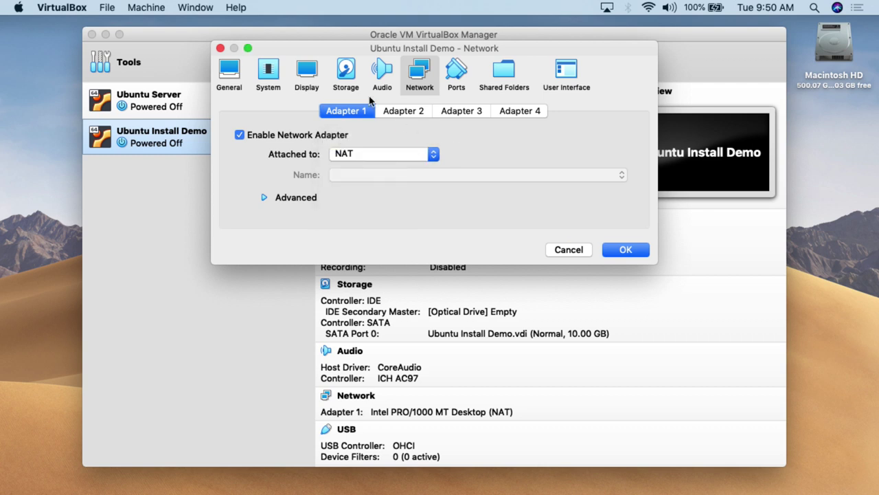
# - Load ubuntu-18.04.3-live-server-amd64.iso from Downloads into the machine's empty IDE optical drive and save the settings
pyautogui.click(352, 81)
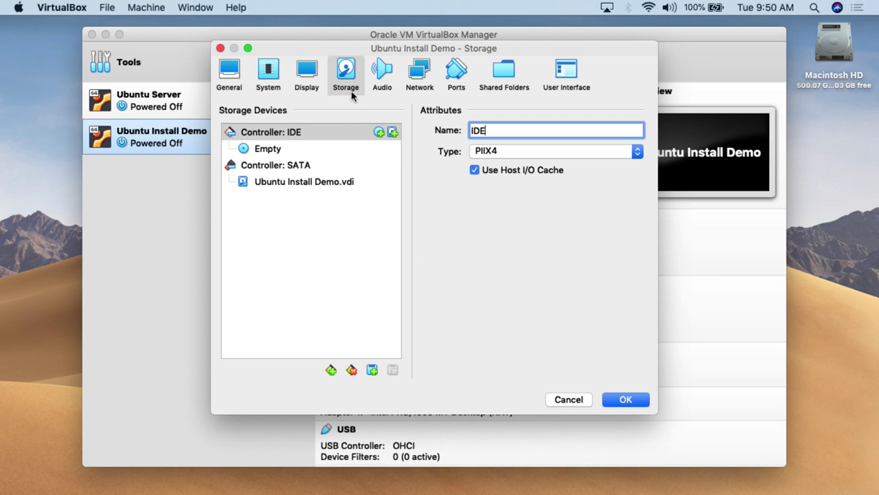
pyautogui.click(277, 151)
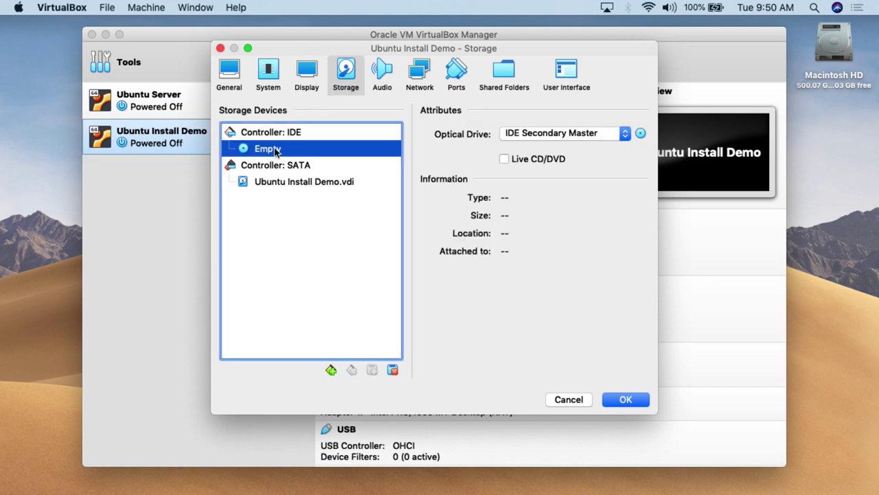
pyautogui.click(640, 134)
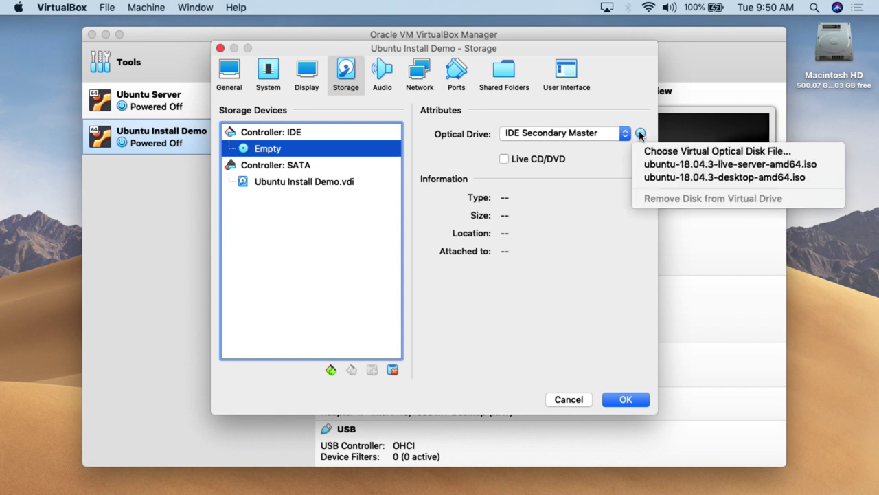
pyautogui.click(745, 152)
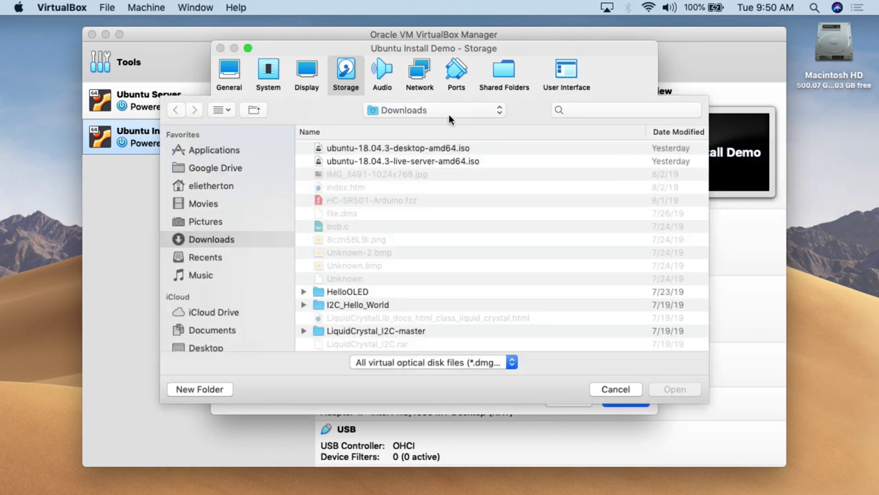
pyautogui.click(427, 161)
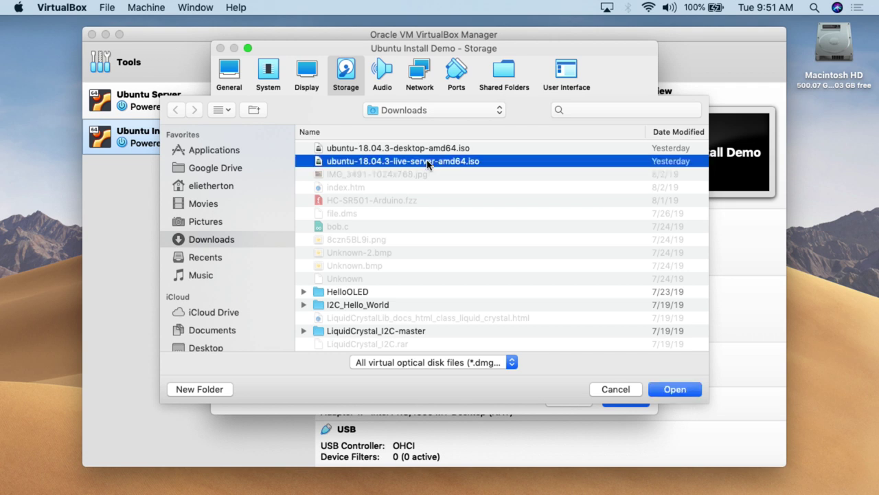
pyautogui.click(665, 390)
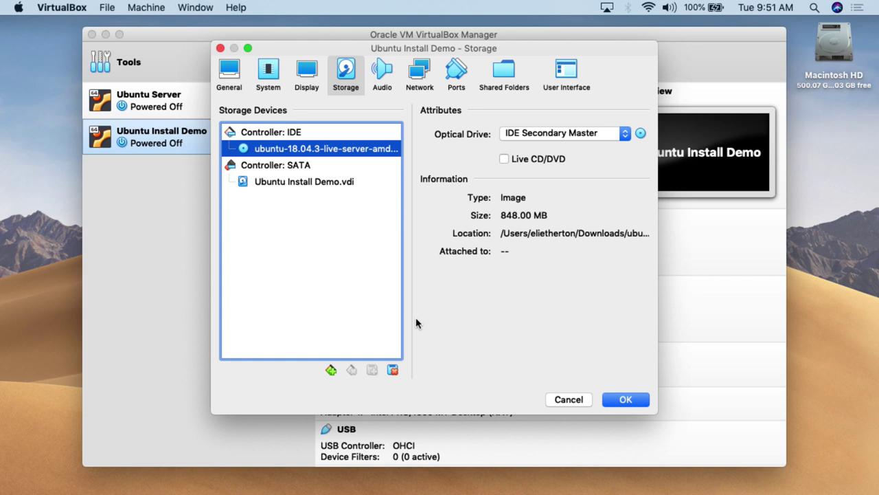
pyautogui.click(621, 402)
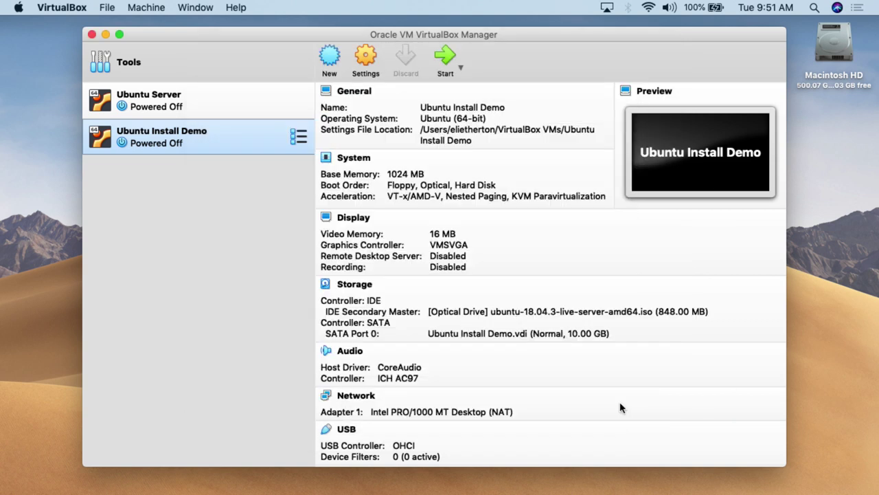
# - Start the Ubuntu Install Demo virtual machine and dismiss the keyboard auto capture notice
pyautogui.doubleClick(206, 144)
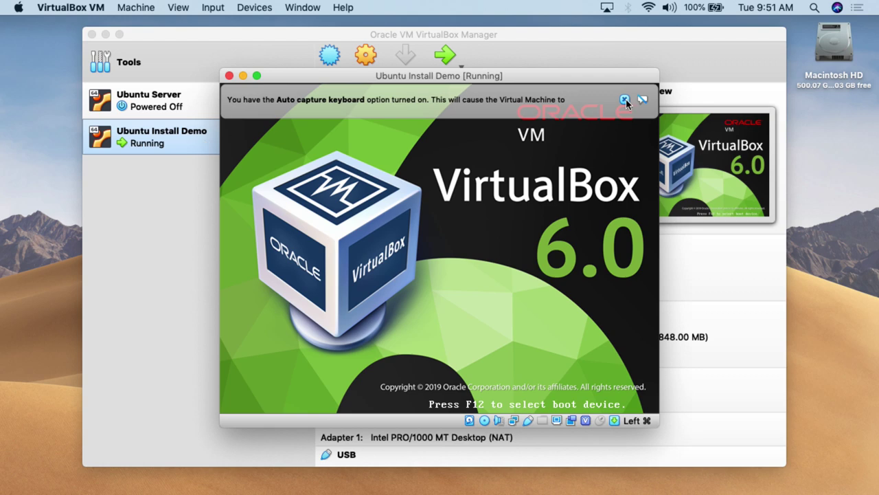
pyautogui.click(625, 99)
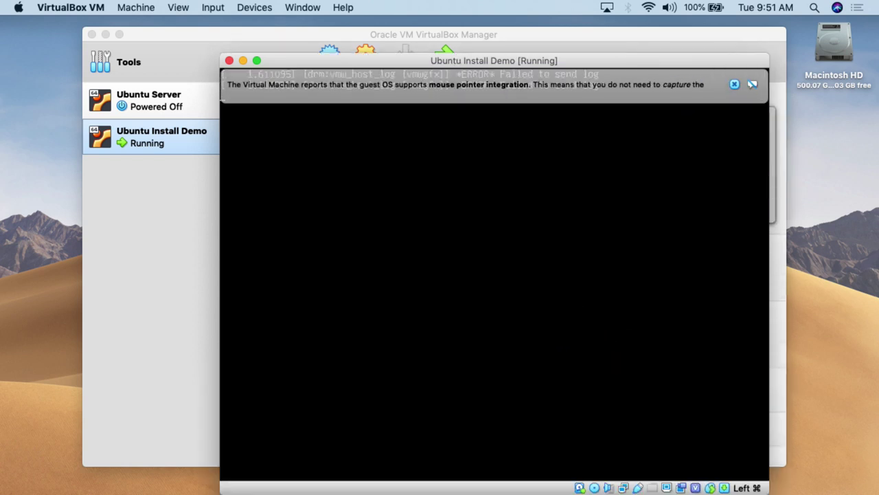
# - Dismiss the mouse pointer integration notice and choose English as the installer language
pyautogui.click(734, 84)
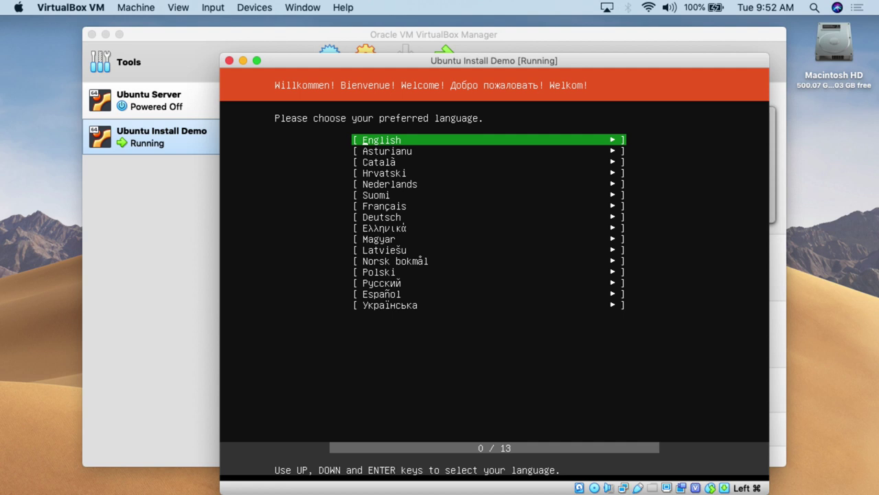
pyautogui.press('Down')
pyautogui.press('Down')
pyautogui.press('Down')
pyautogui.press('Down')
pyautogui.press('Down')
pyautogui.press('Down')
pyautogui.press('Down')
pyautogui.press('Down')
pyautogui.press('Down')
pyautogui.press('Down')
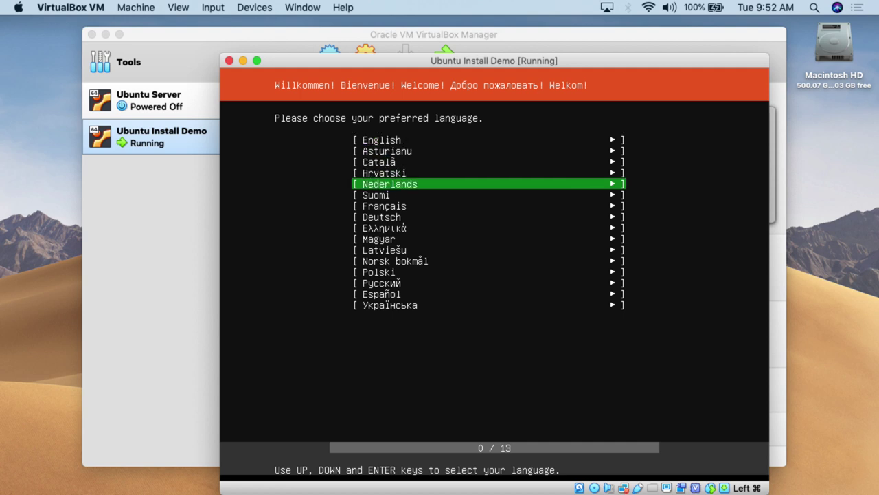
pyautogui.press('Up')
pyautogui.press('Up')
pyautogui.press('Up')
pyautogui.press('Up')
pyautogui.press('Up')
pyautogui.press('Up')
pyautogui.press('Up')
pyautogui.press('Up')
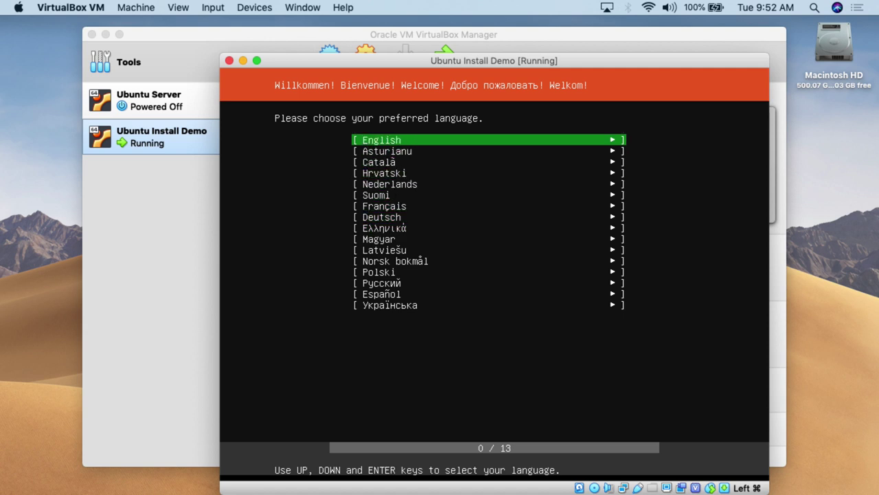
pyautogui.press('Return')
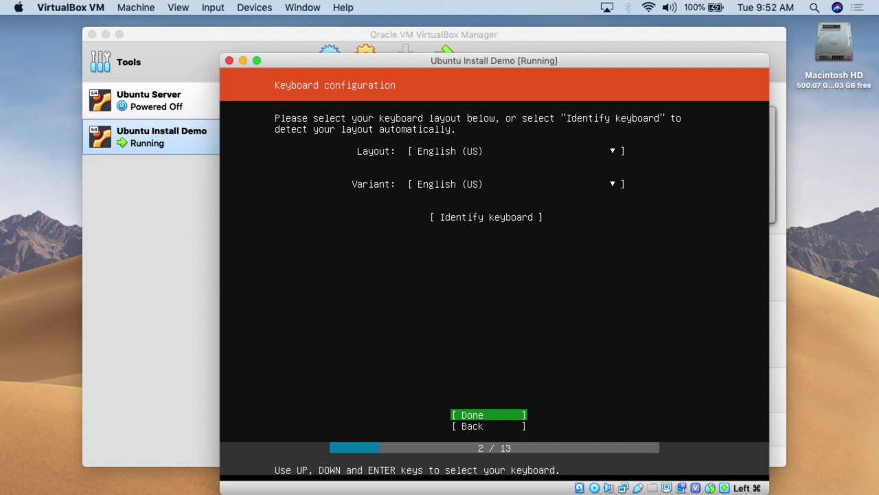
# - Accept the installer's English (US) keyboard, DHCP network connection, blank proxy and default Ubuntu archive mirror settings
pyautogui.press('Return')
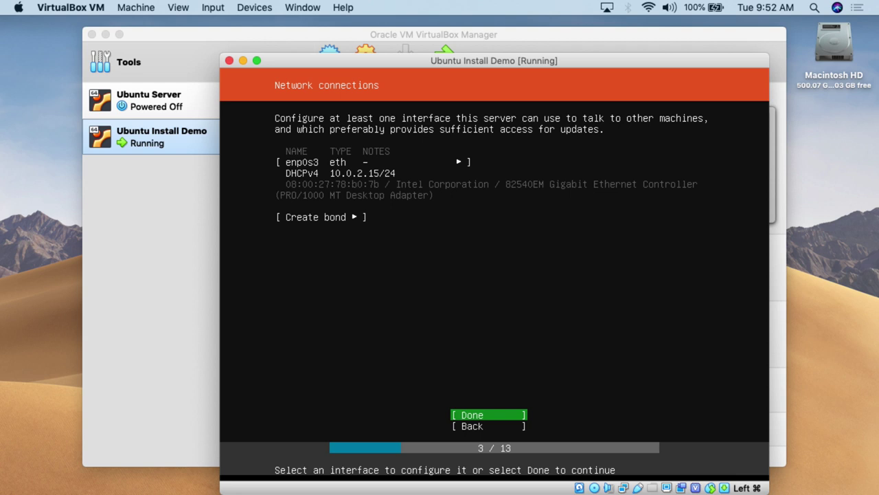
pyautogui.press('Return')
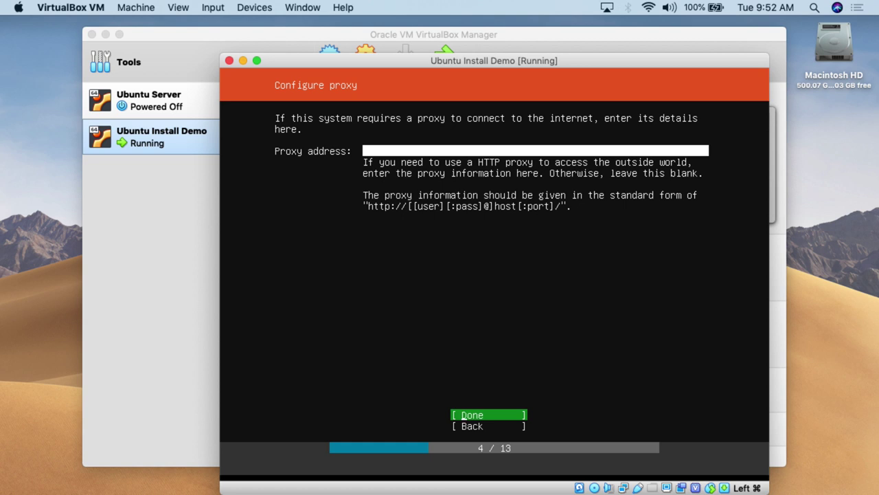
pyautogui.press('Return')
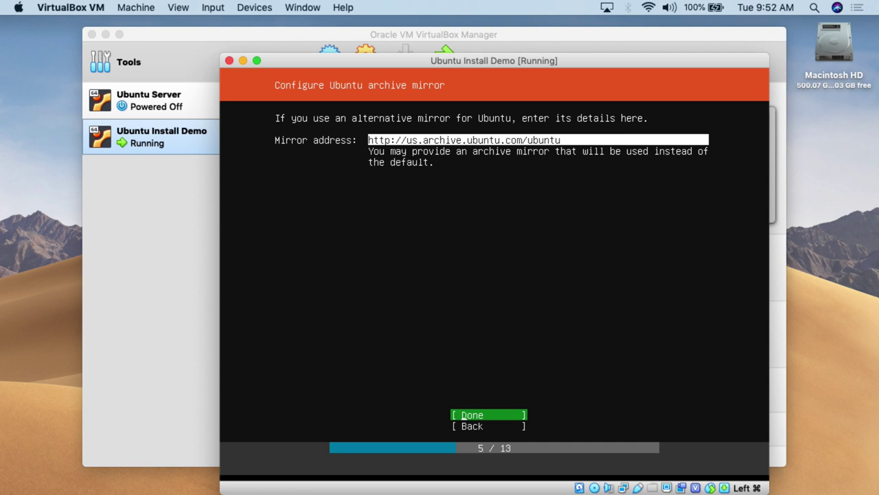
pyautogui.press('Return')
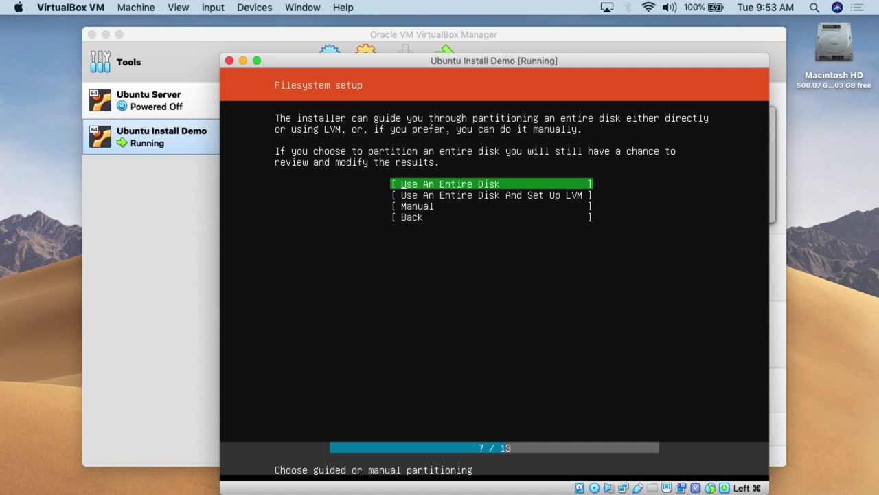
# - Partition the entire 10.000G VBOX_HARDDISK local disk with the guided layout and confirm the destructive action to begin installation
pyautogui.press('Return')
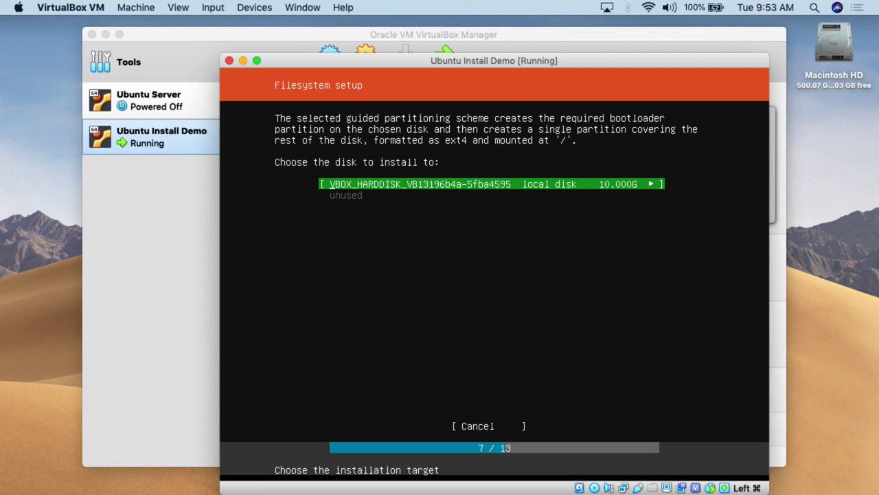
pyautogui.press('Return')
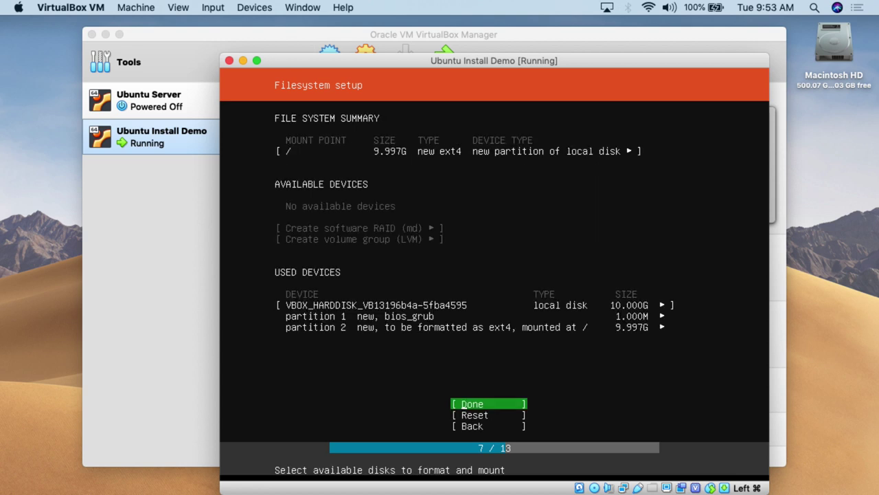
pyautogui.press('Return')
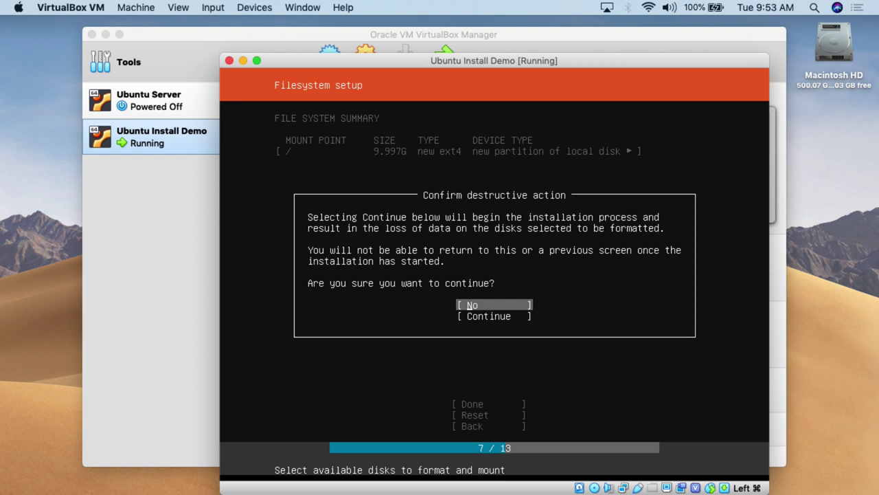
pyautogui.press('Down')
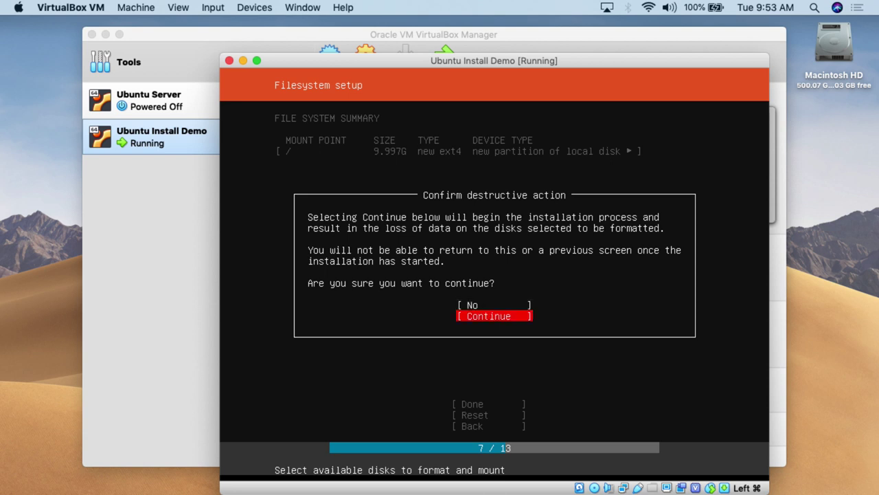
pyautogui.press('Return')
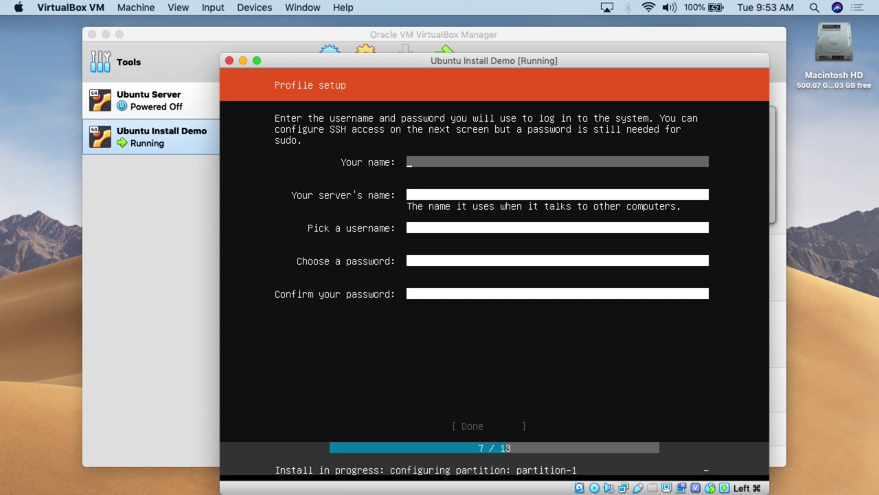
# - Enter the account holder's name, set the server's name to "server" and fill in the username in the profile setup
pyautogui.write('Biob')
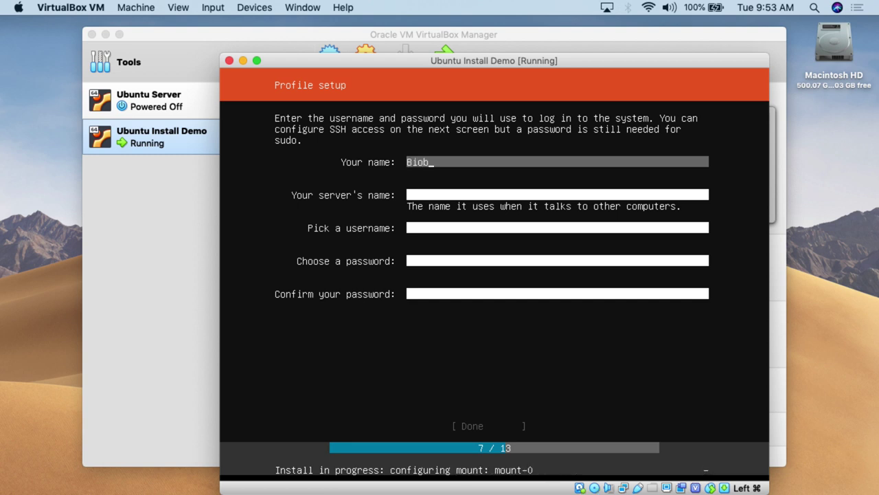
pyautogui.press('BackSpace')
pyautogui.press('BackSpace')
pyautogui.press('BackSpace')
pyautogui.press('BackSpace')
pyautogui.write('Bob')
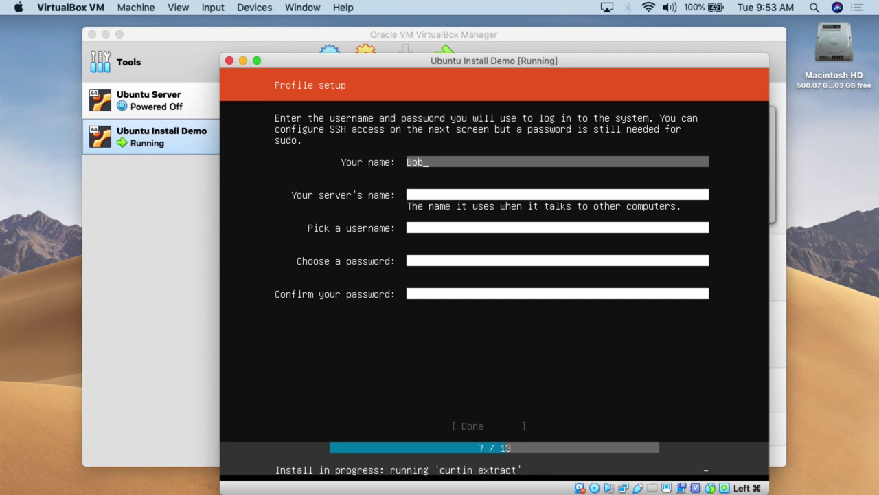
pyautogui.press('Tab')
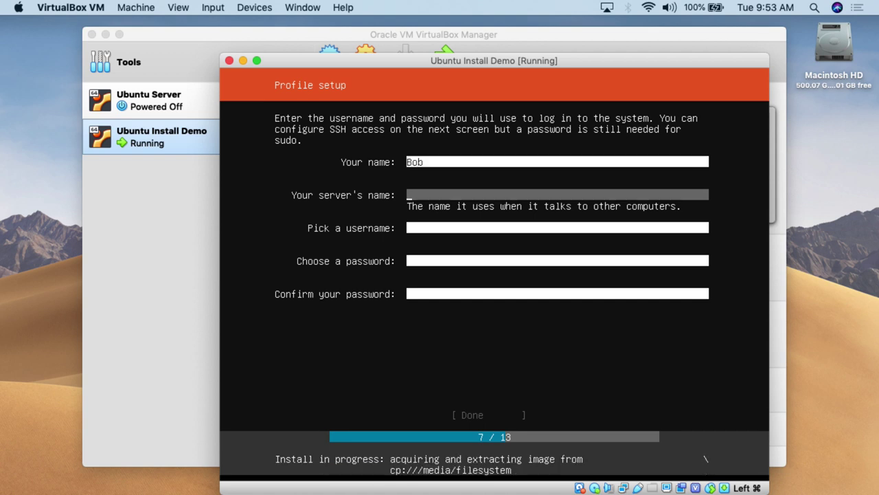
pyautogui.write('server')
pyautogui.press('Tab')
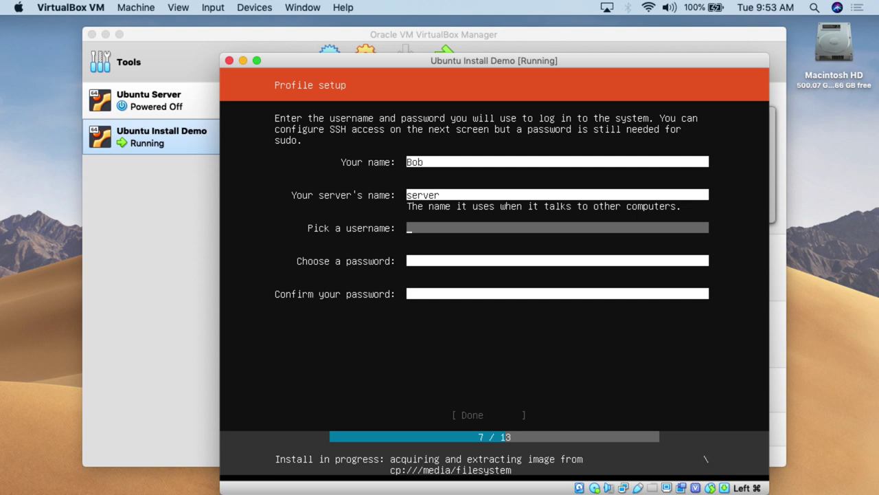
pyautogui.write('bob')
pyautogui.press('Tab')
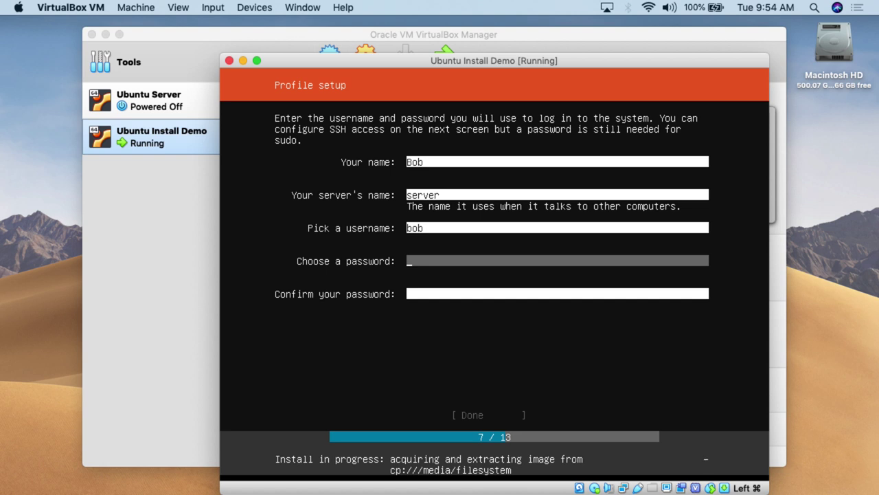
# - Enter and confirm the account password, and submit the profile setup
pyautogui.write('******')
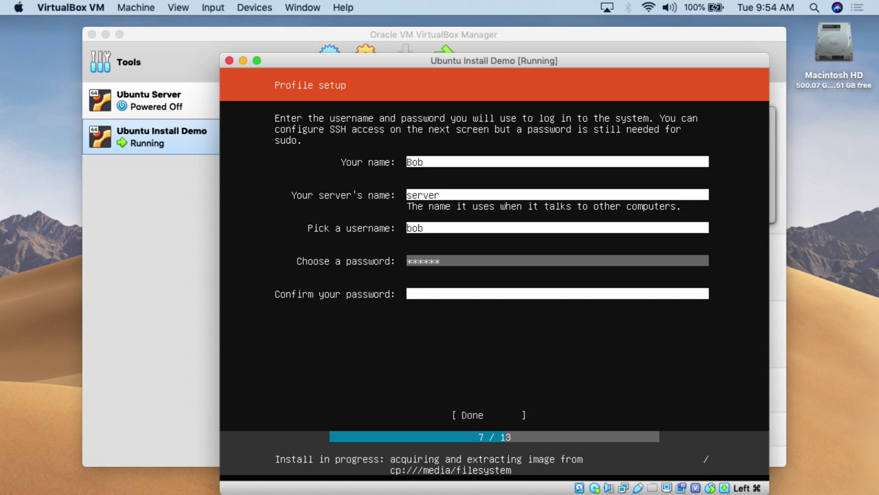
pyautogui.press('Tab')
pyautogui.write('***')
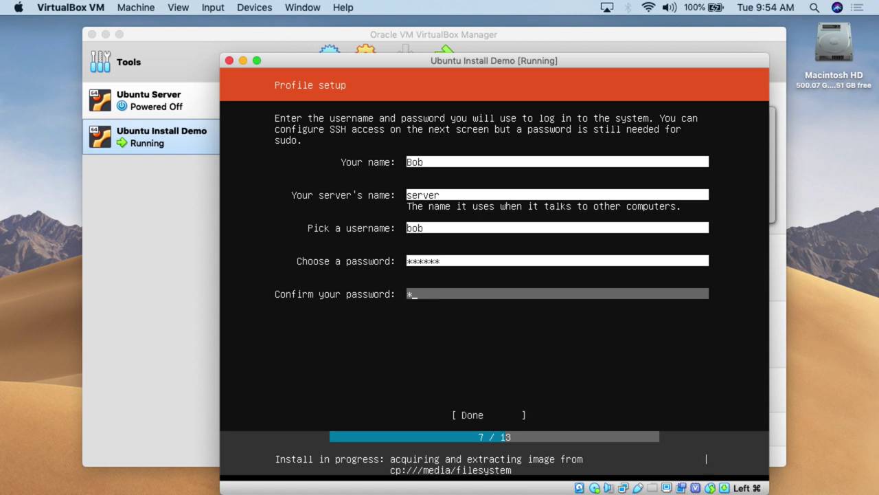
pyautogui.write('***')
pyautogui.press('Tab')
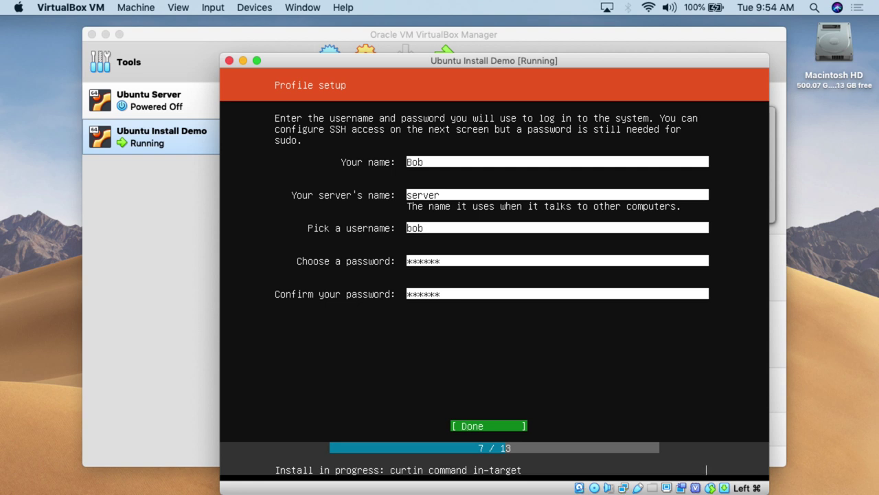
pyautogui.press('Return')
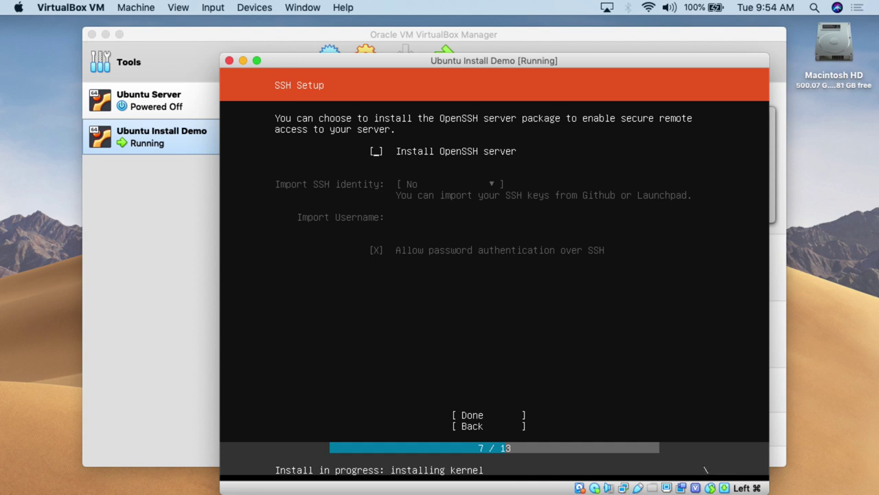
# - Leave the Install OpenSSH server option unselected and finish the SSH setup
pyautogui.press('space')
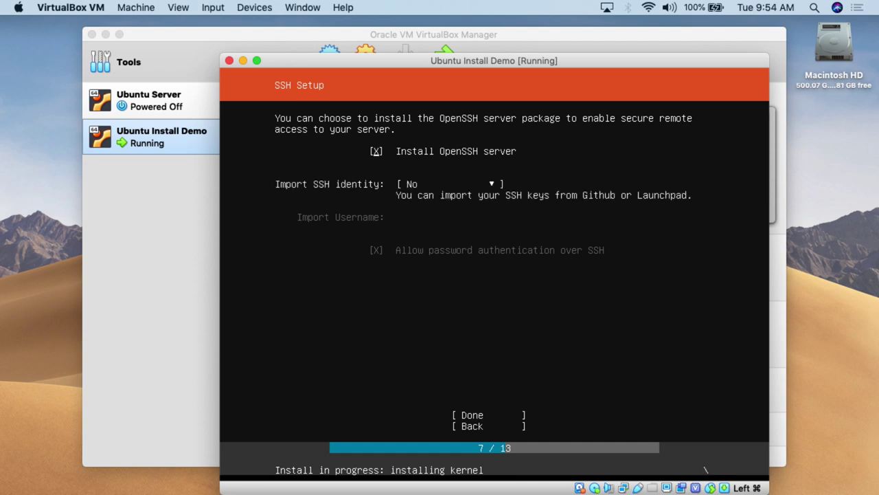
pyautogui.press('space')
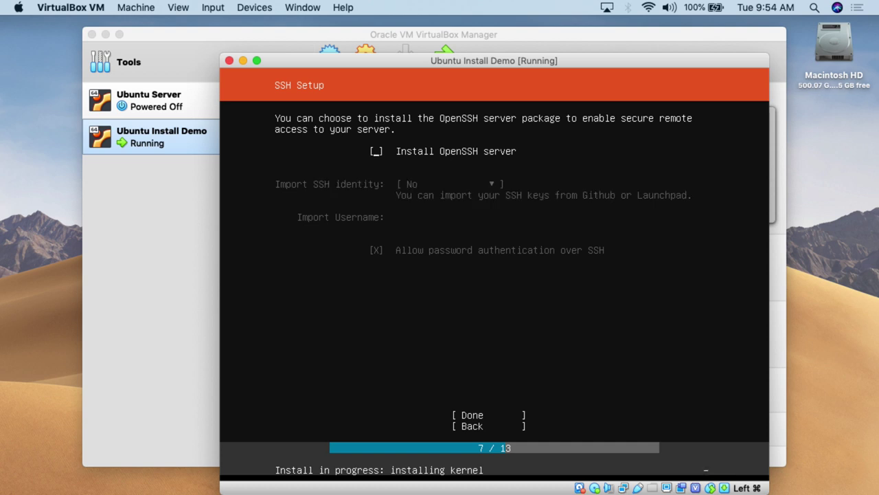
pyautogui.press('Tab')
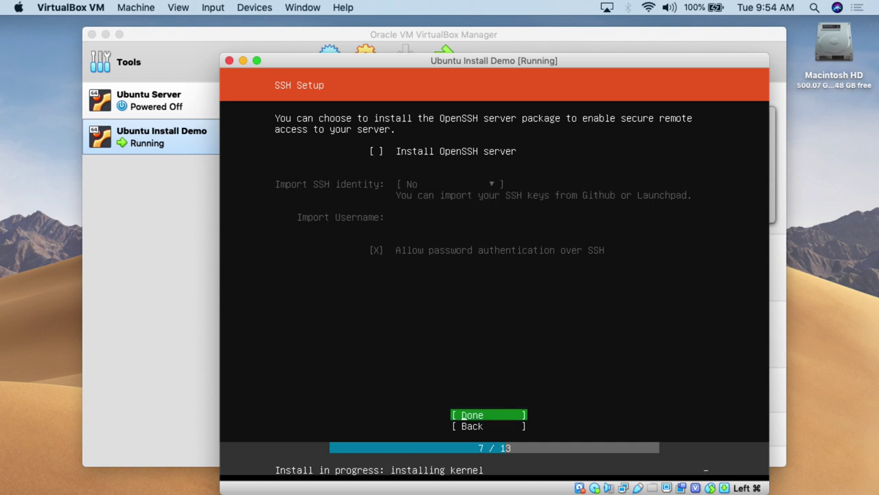
pyautogui.press('Return')
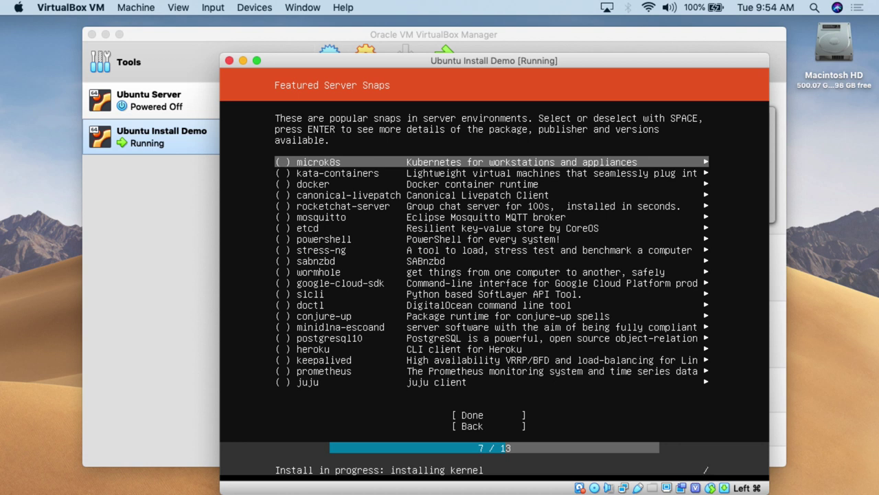
# - Look through the featured server snaps down to stress-ng and continue the installation without selecting any snap
pyautogui.press('Down')
pyautogui.press('Down')
pyautogui.press('Down')
pyautogui.press('Down')
pyautogui.press('Down')
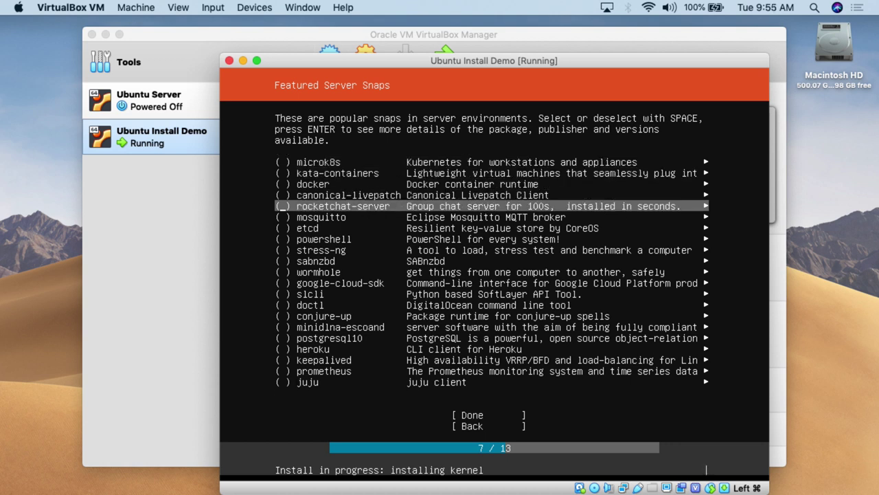
pyautogui.press('Down')
pyautogui.press('Down')
pyautogui.press('Down')
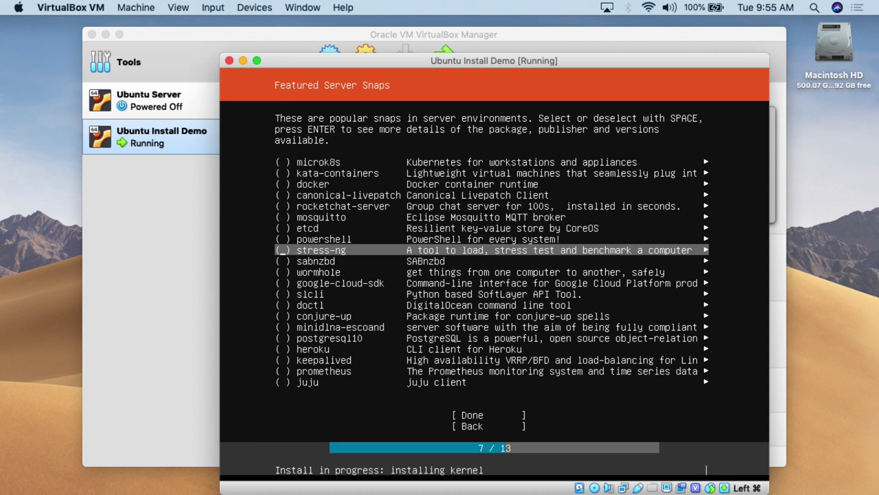
pyautogui.press('Up')
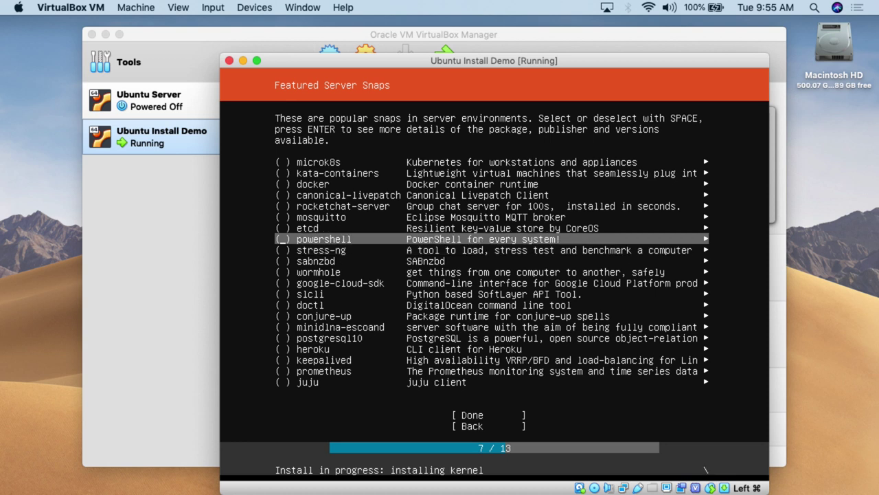
pyautogui.press('space')
pyautogui.press('space')
pyautogui.press('Tab')
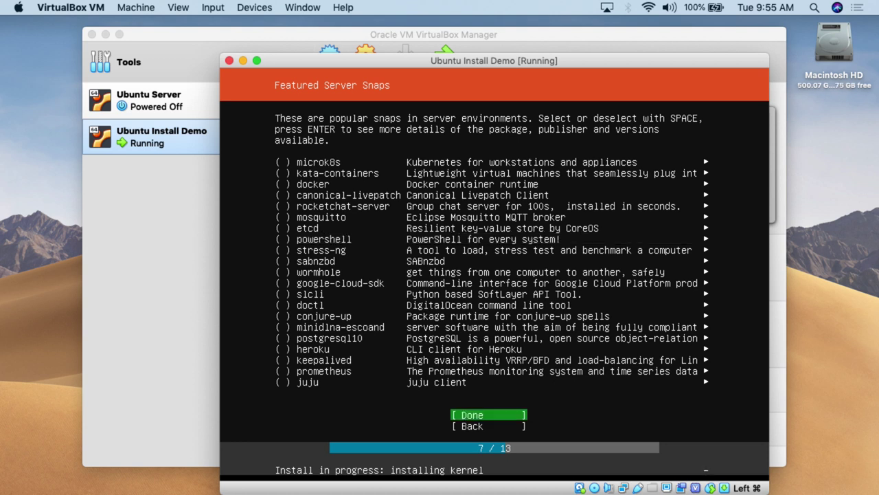
pyautogui.press('Return')
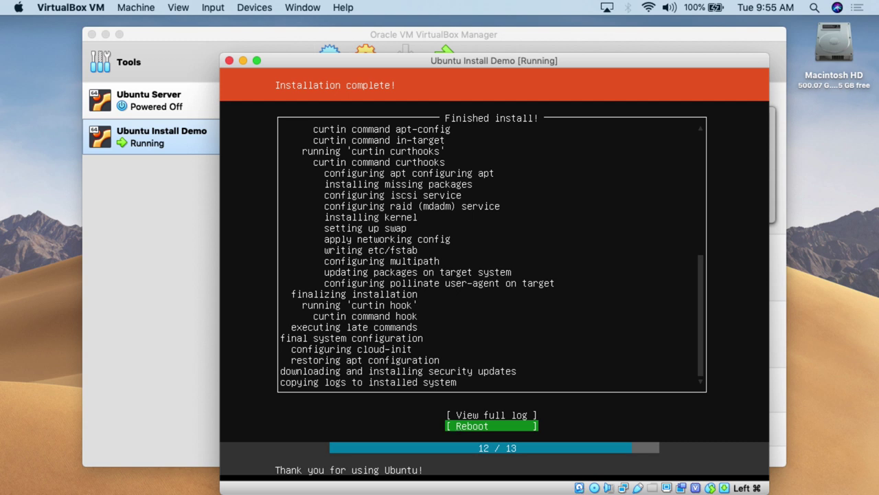
# - Reboot the machine from the completed installer and acknowledge the request to remove the installation medium
pyautogui.press('Up')
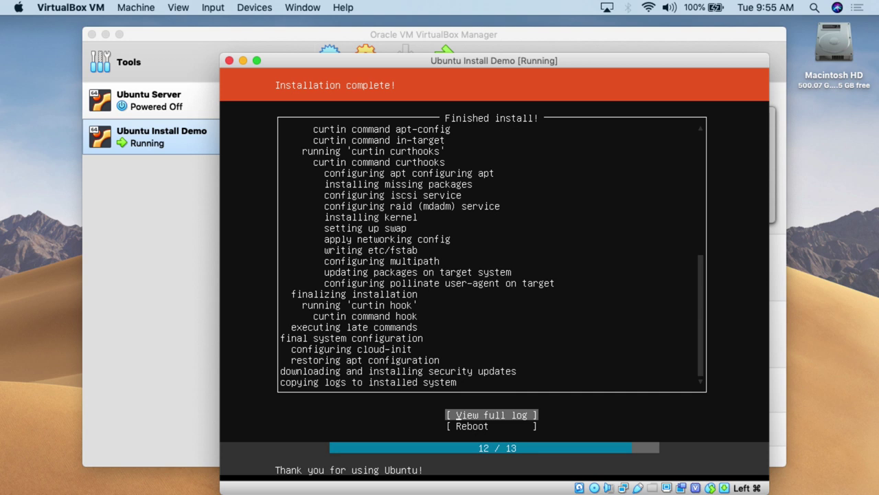
pyautogui.press('Down')
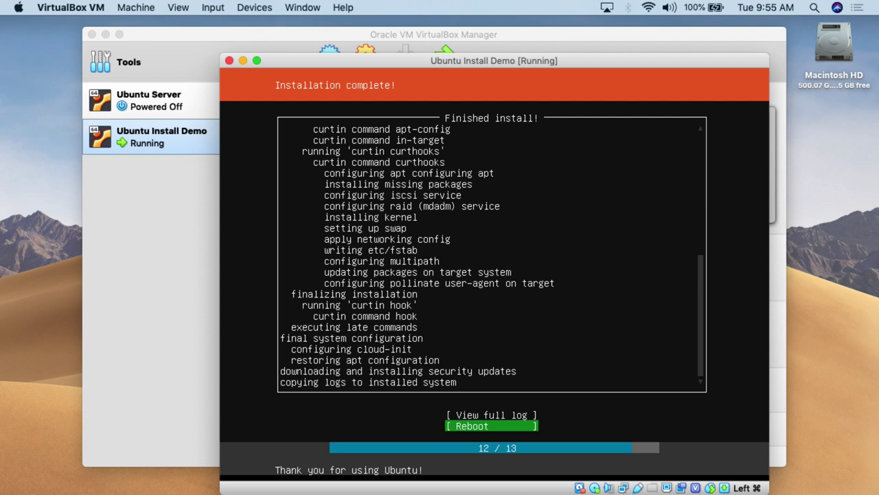
pyautogui.press('Return')
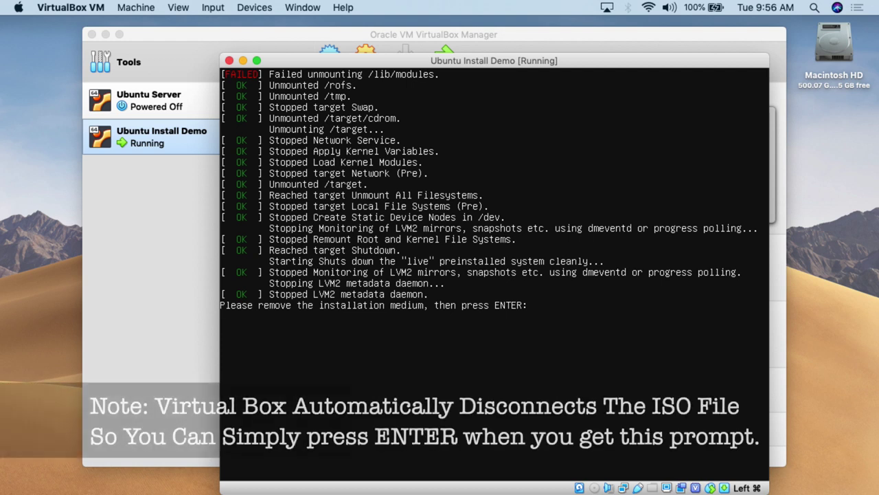
pyautogui.press('Return')
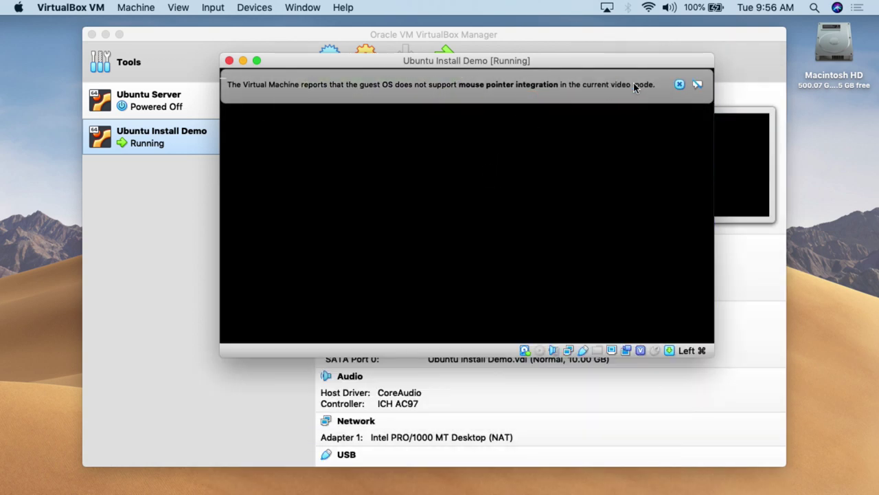
# - Dismiss the mouse pointer integration messages and log in at the server console with the account's username and password
pyautogui.click(678, 84)
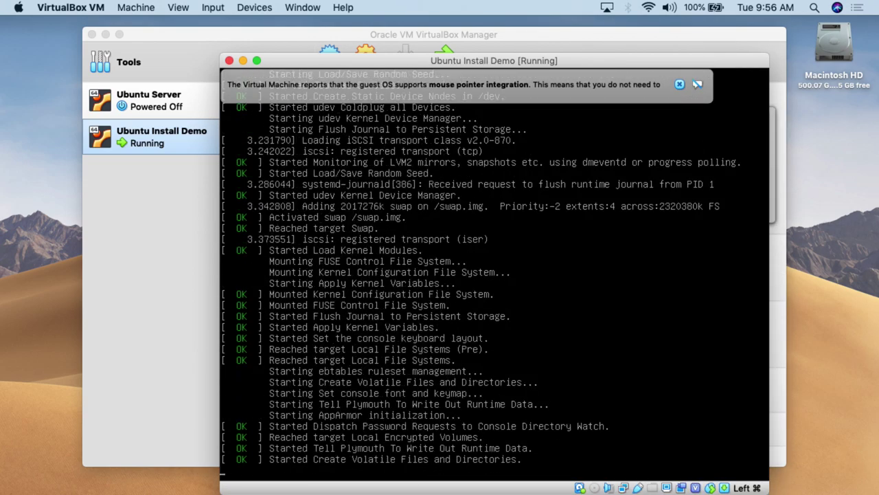
pyautogui.click(695, 84)
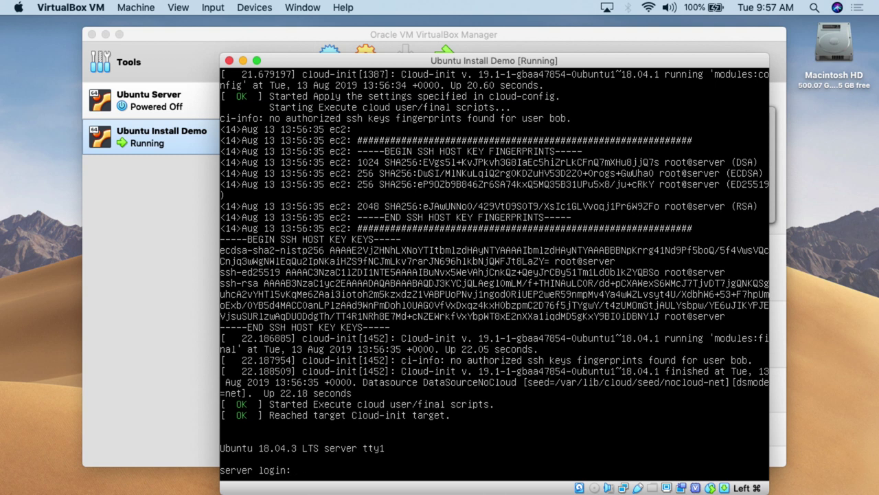
pyautogui.write('ob')
pyautogui.press('Return')
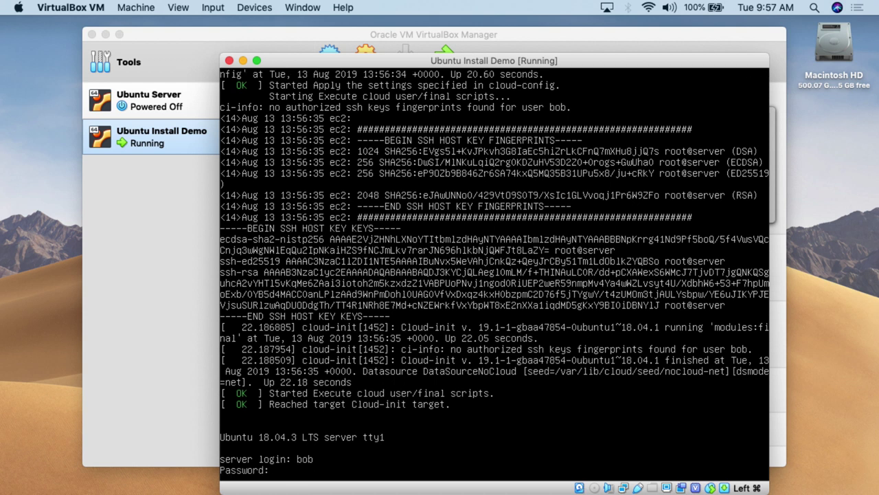
pyautogui.press('Return')
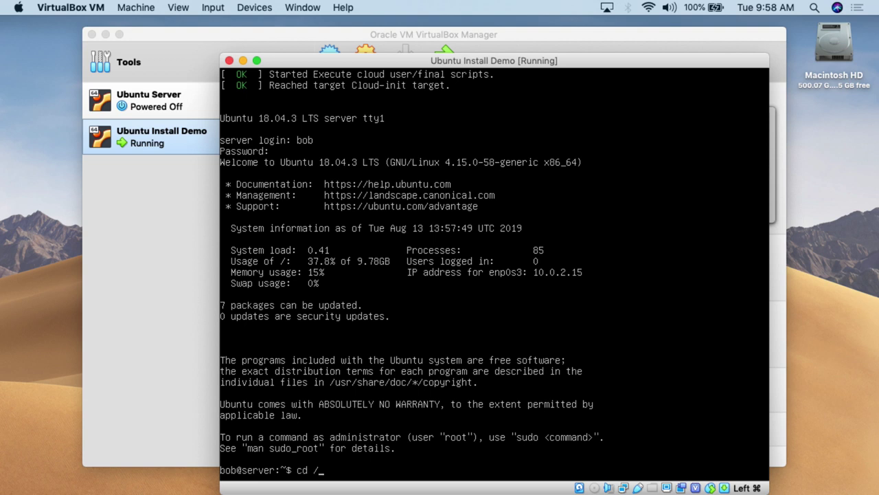
# - Change to the root directory / and list its contents in long format with ls -l
pyautogui.press('Return')
pyautogui.write('ls -l')
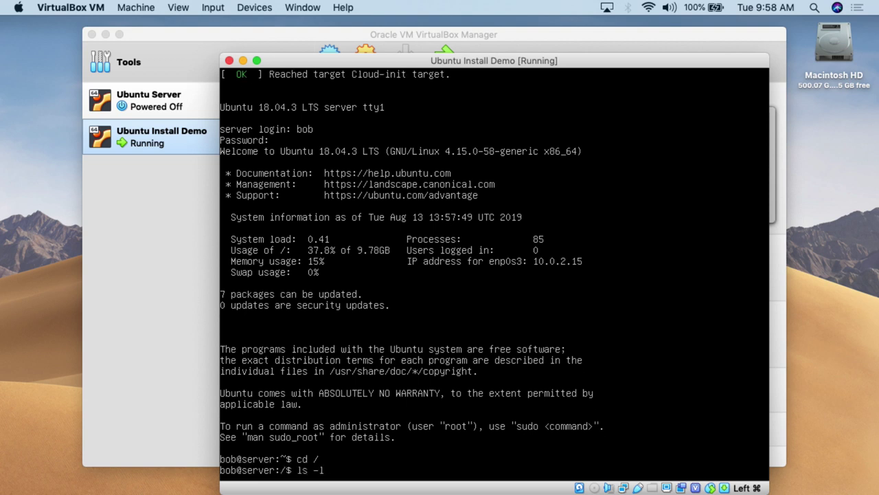
pyautogui.press('Return')
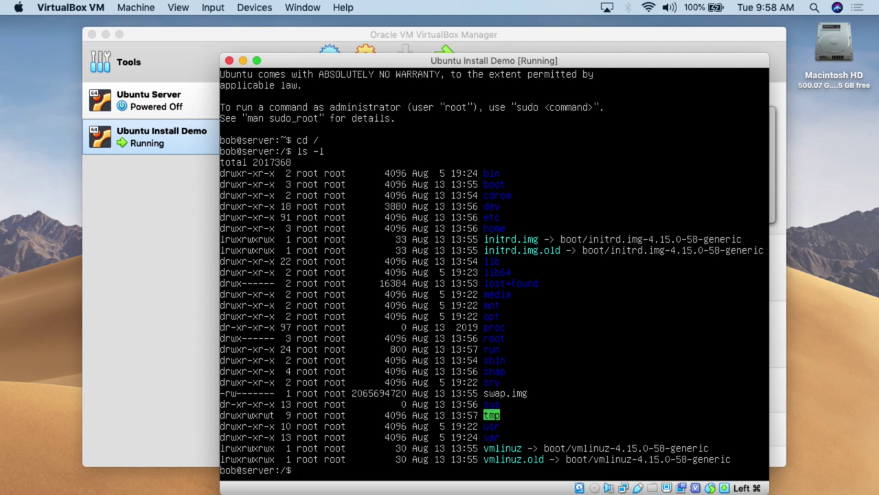
# - Test the server's network connection by pinging cnn.com, and stop the ping after several replies
pyautogui.write('ping cnn.com')
pyautogui.press('Return')
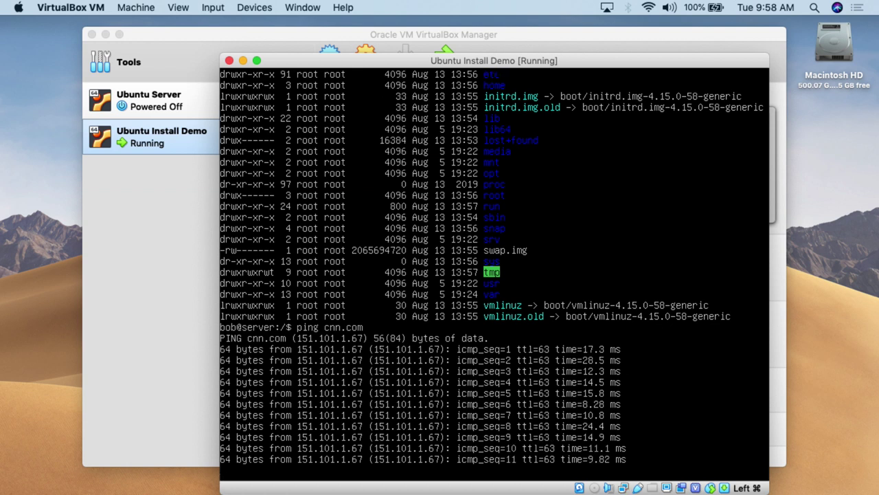
pyautogui.hotkey('ctrl', 'c')
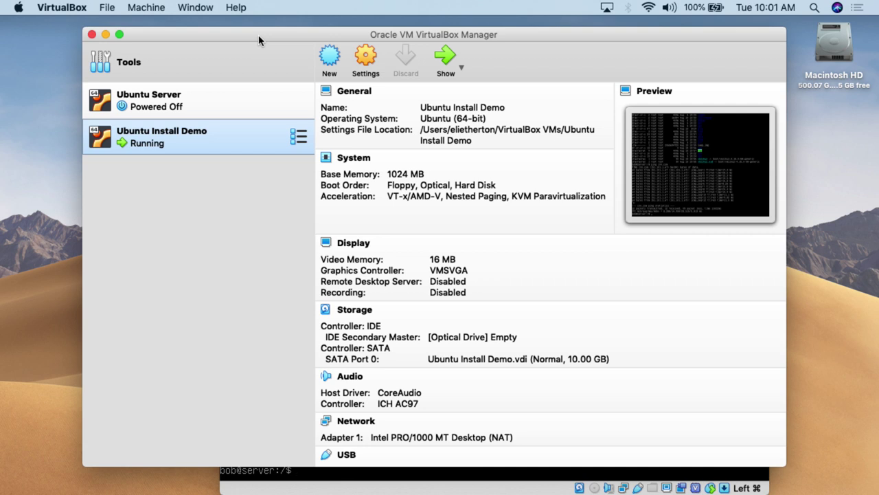
# - Check the IDE optical drive in the Ubuntu Install Demo storage settings, cancel without changes and return to the running machine
pyautogui.click(361, 67)
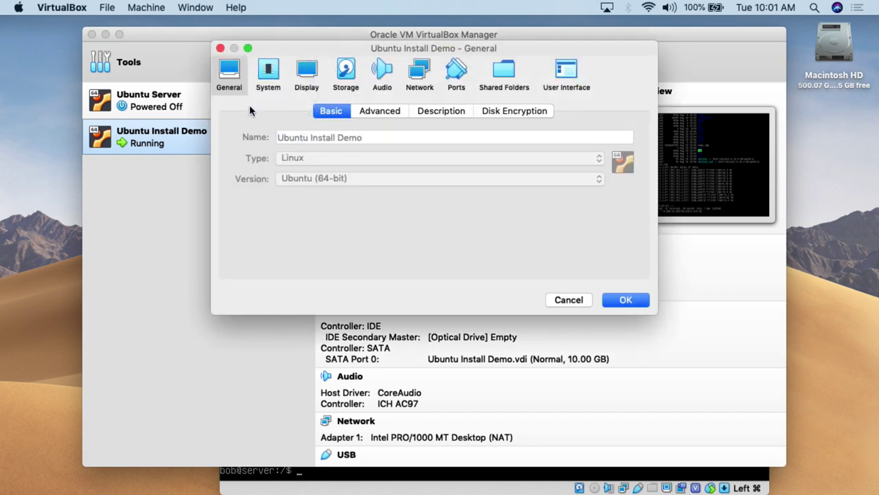
pyautogui.click(337, 77)
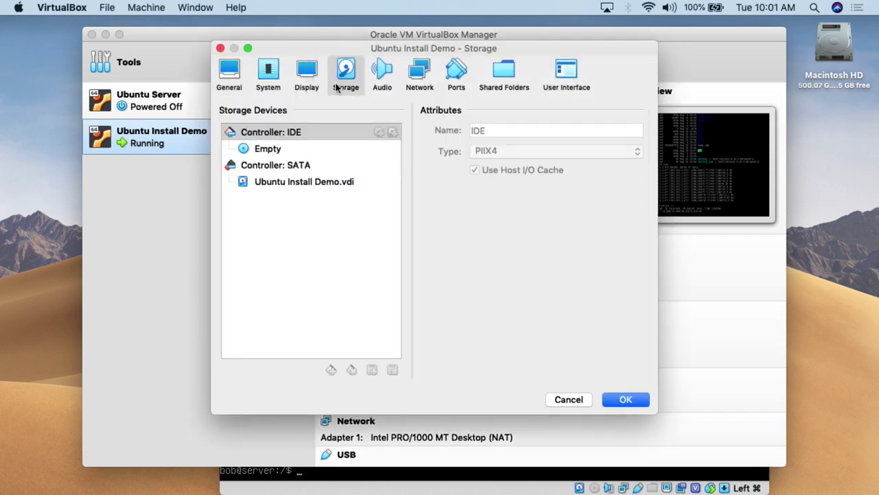
pyautogui.click(286, 153)
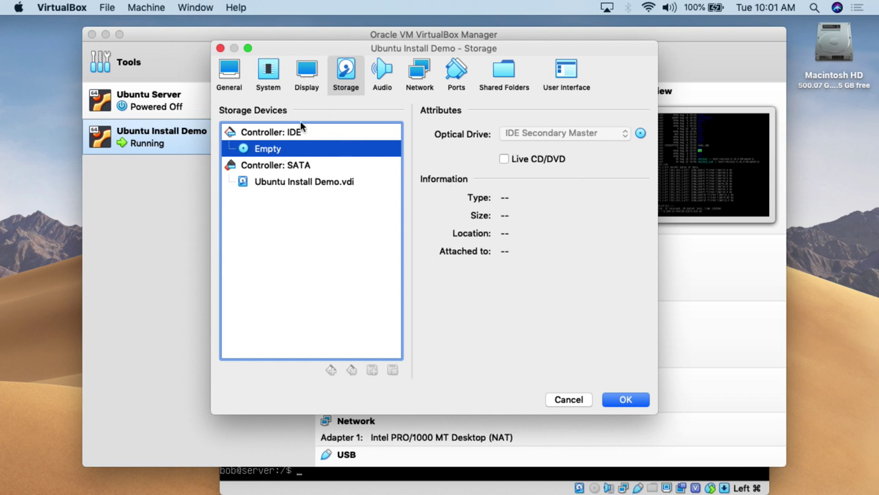
pyautogui.click(568, 399)
pyautogui.click(516, 475)
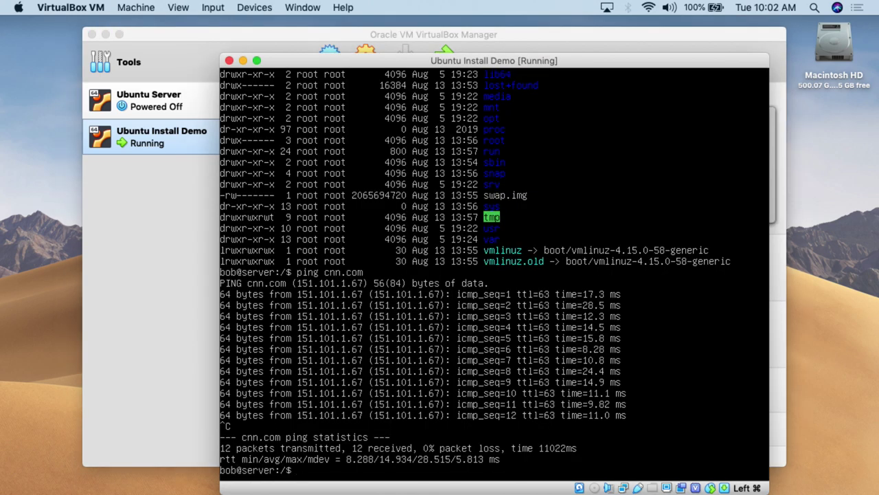